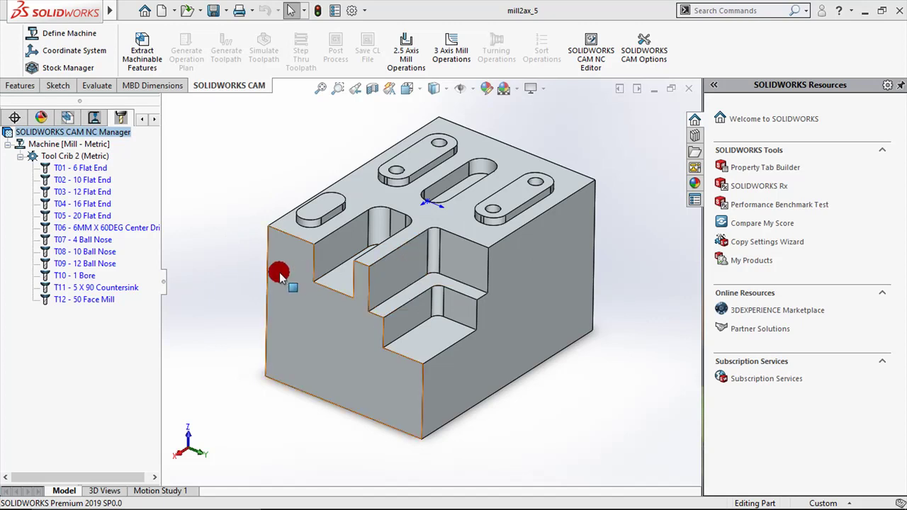
- Choose Mill - Metric as the active machine for the part
mouse_move(279, 273)
middle_mouse_down()
mouse_move(222, 217)
mouse_move(229, 188)
middle_mouse_up()
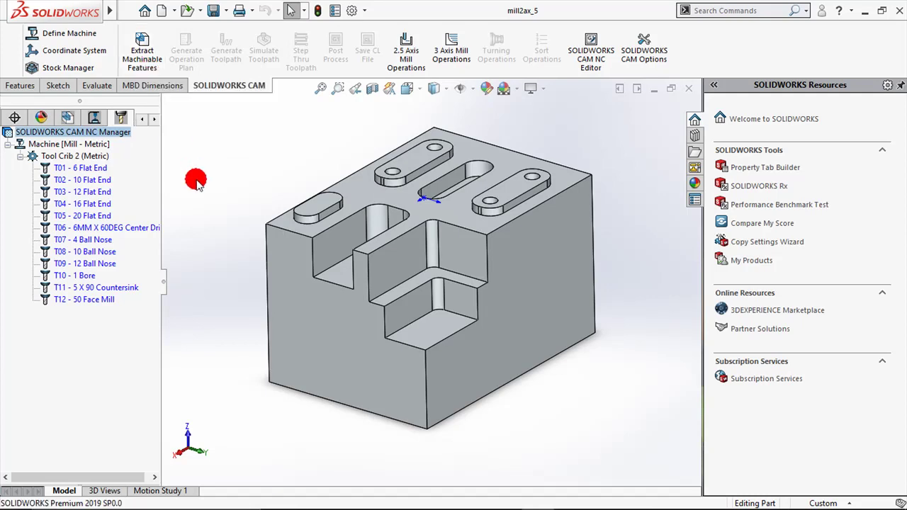
left_click(70, 33)
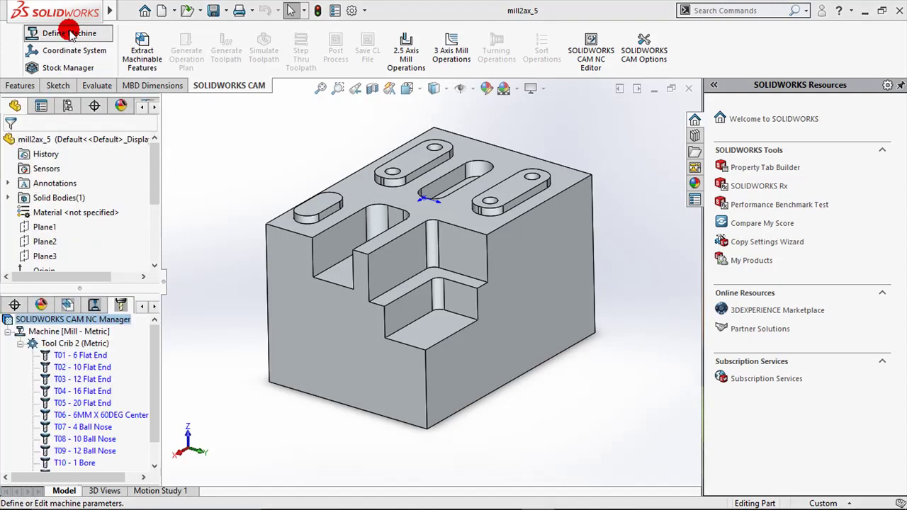
left_click(171, 141)
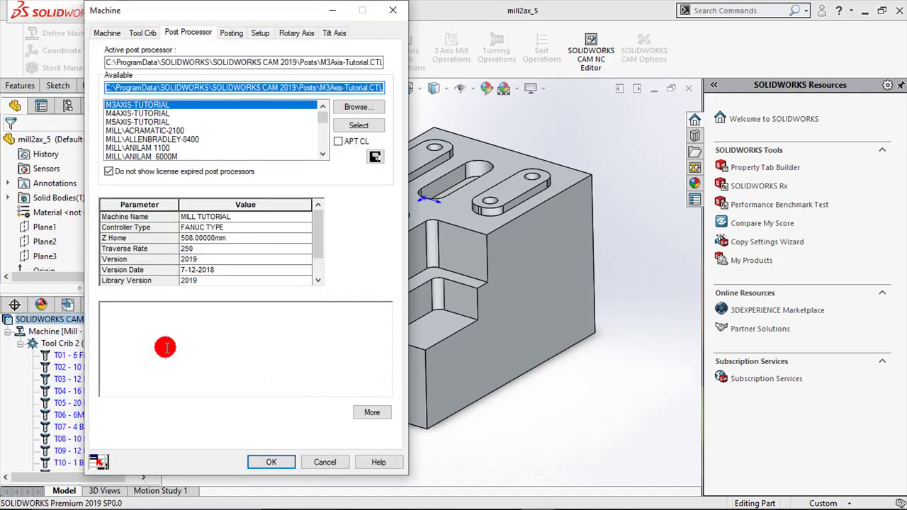
left_click(104, 32)
left_click(234, 66)
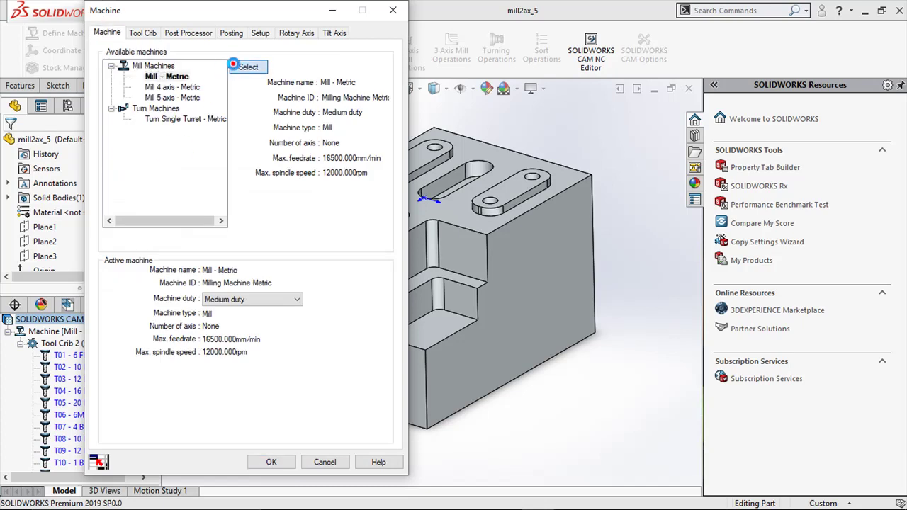
left_click(235, 66)
- Select Tool Crib 2 (Metric) and the M3AXIS-TUTORIAL post processor
left_click(142, 33)
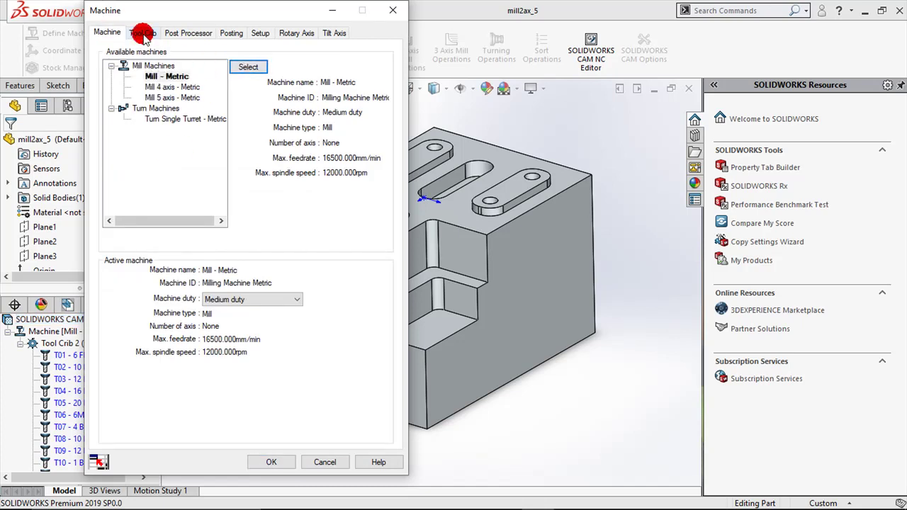
left_click(234, 329)
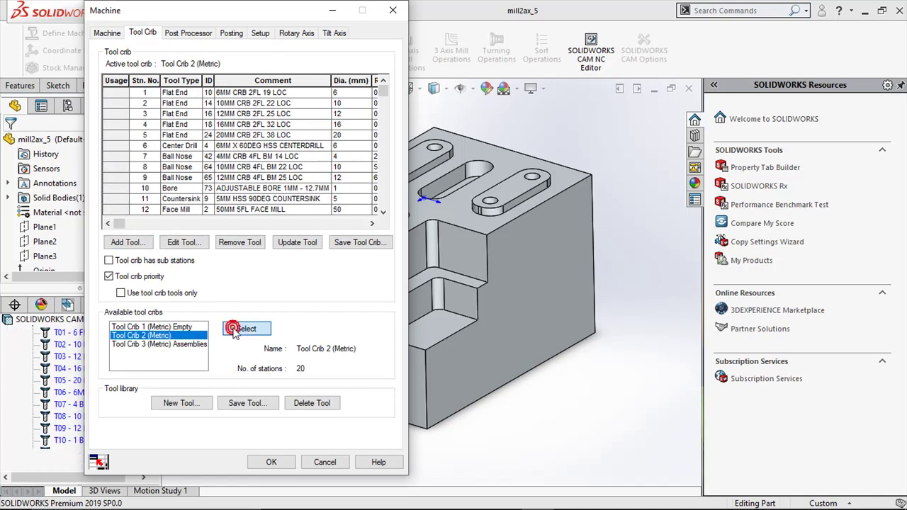
left_click(187, 33)
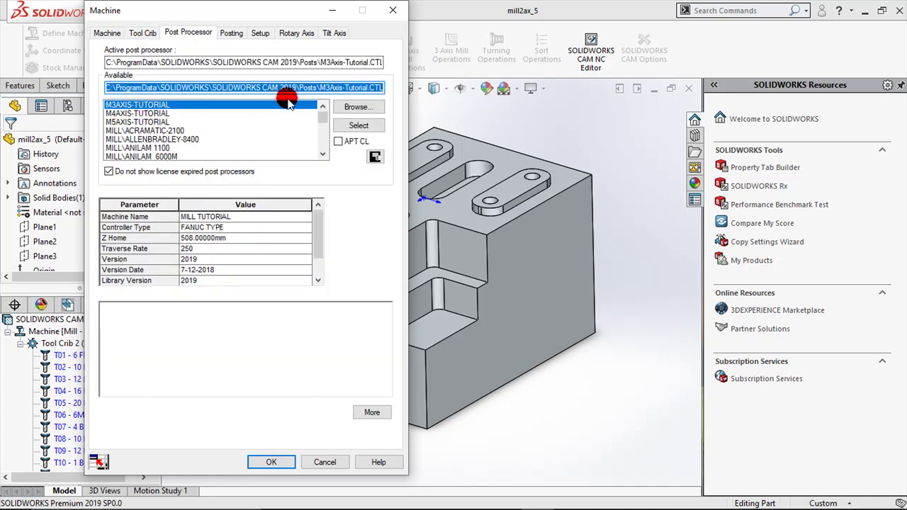
left_click(358, 125)
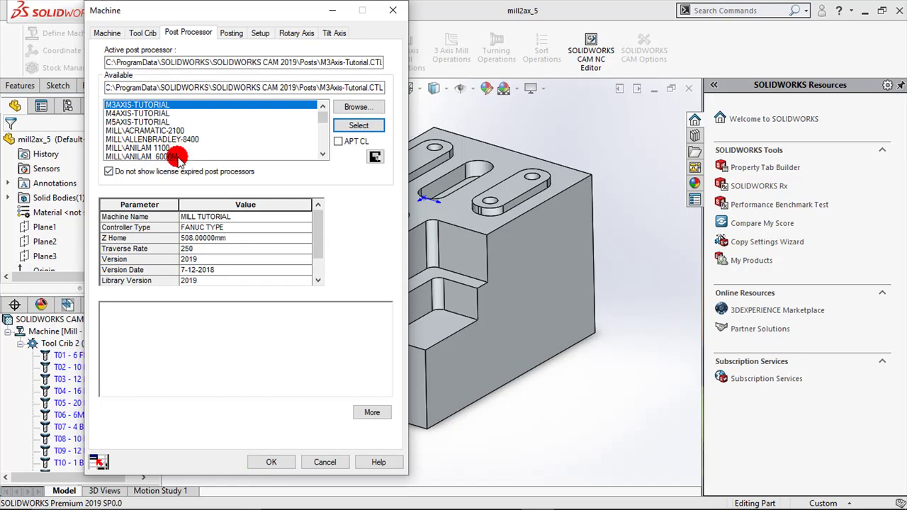
- Review the post processor settings and accept the Mill - Metric machine definition
scroll(177, 157, "down", 2)
scroll(173, 156, "down", 2)
scroll(170, 155, "down", 1)
scroll(168, 155, "down", 1)
scroll(167, 150, "down", 1)
scroll(164, 135, "down", 1)
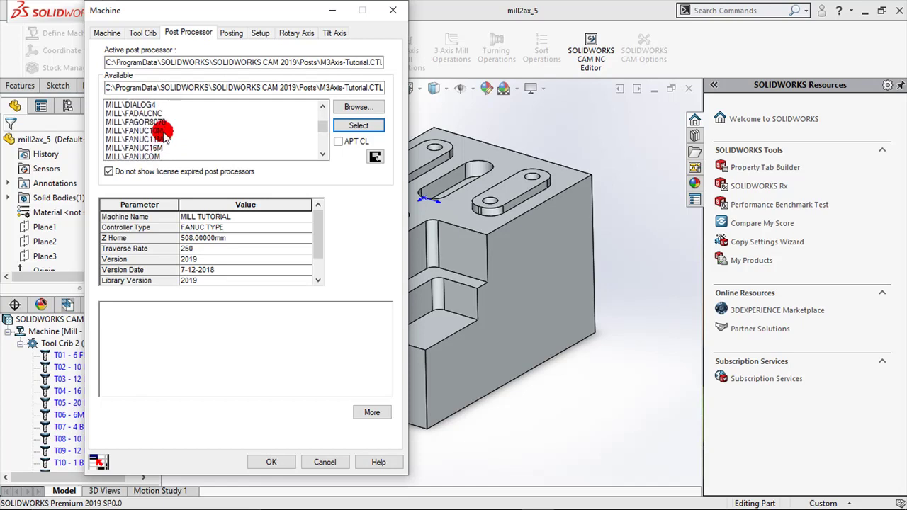
scroll(182, 137, "up", 2)
scroll(182, 134, "up", 2)
scroll(177, 138, "up", 2)
scroll(181, 140, "up", 1)
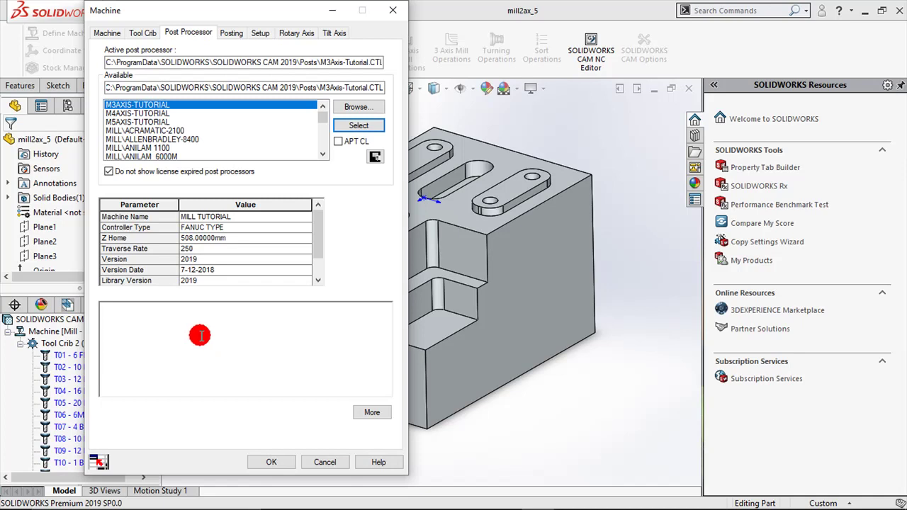
left_click(105, 34)
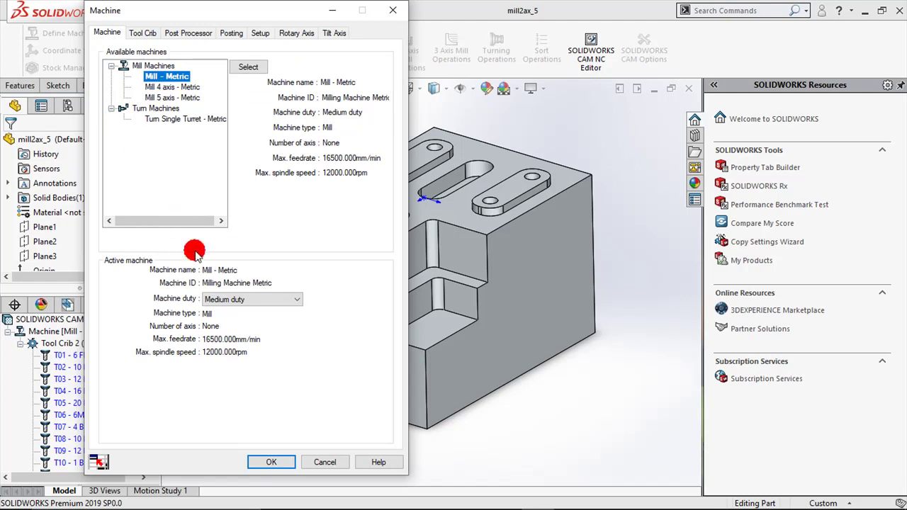
left_click(269, 462)
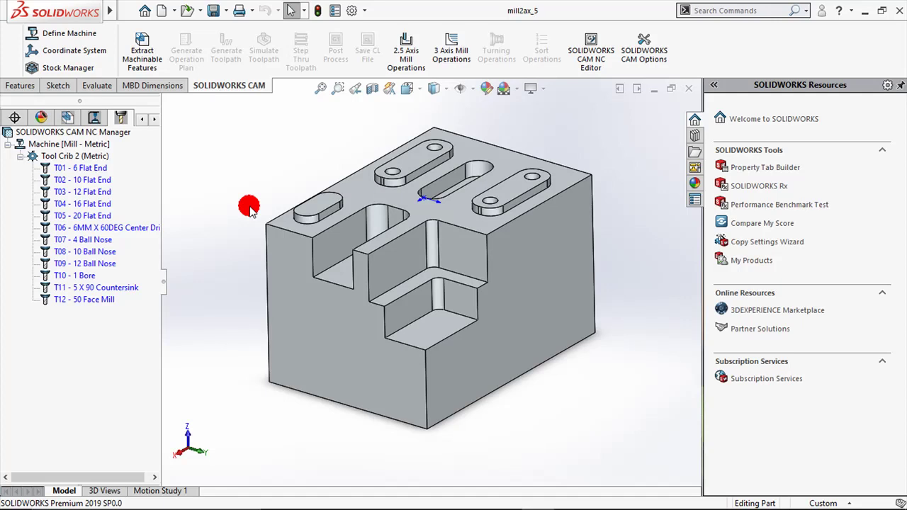
- Give the stock 1mm X+, Y+ and Z+ bounding-box offsets (162 × 115.333 × 107 mm)
left_click(87, 71)
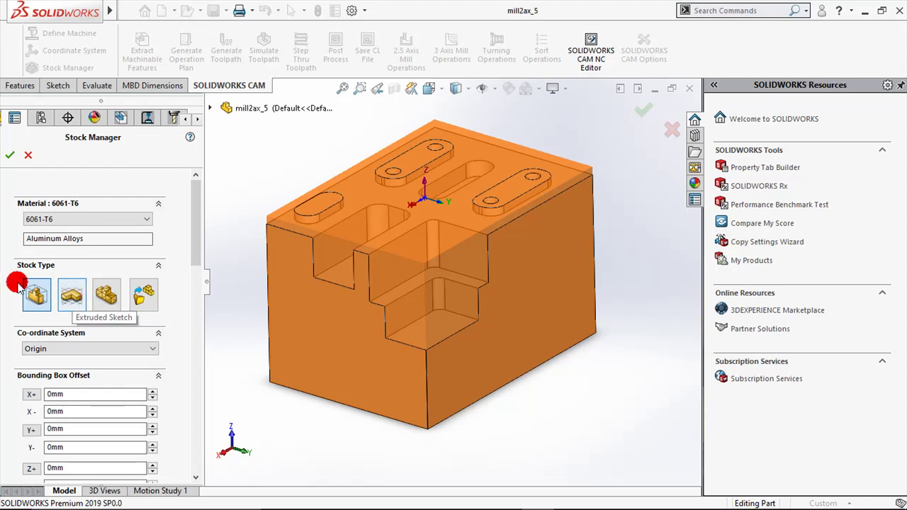
scroll(35, 312, "down", 2)
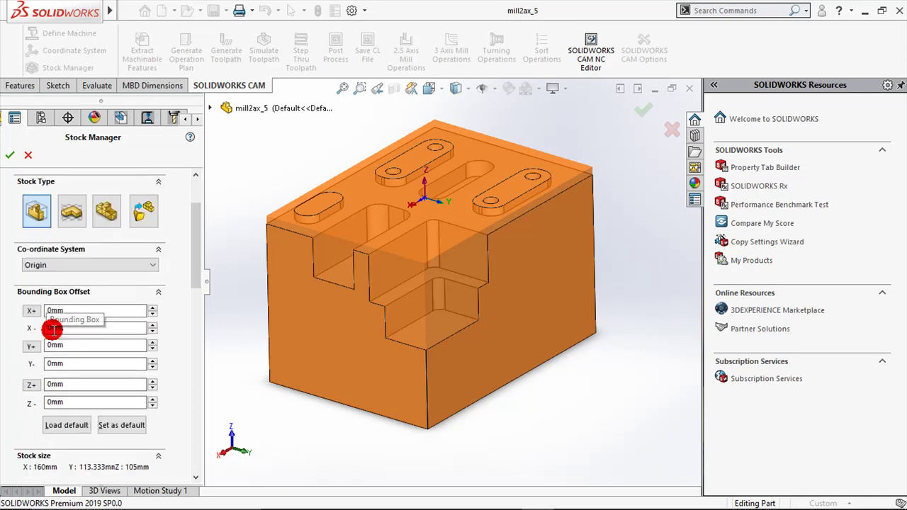
double_click(80, 308)
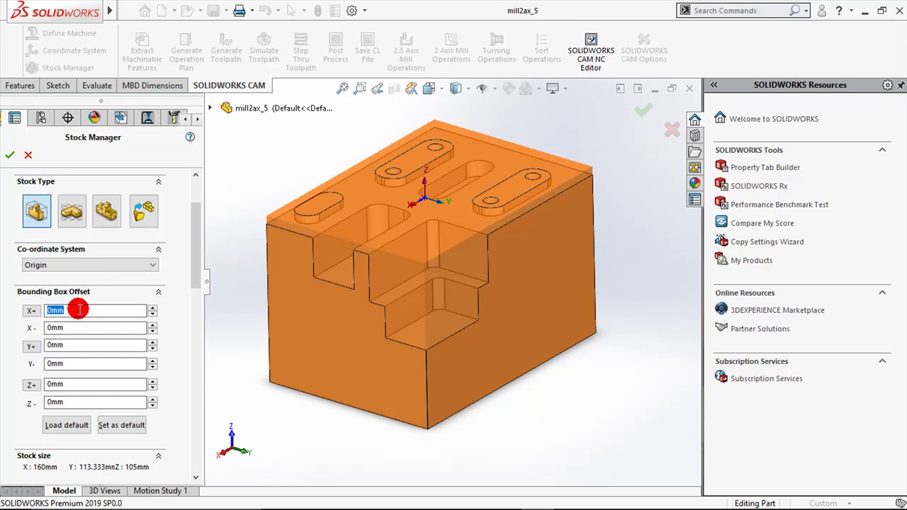
type("1")
left_click(29, 312)
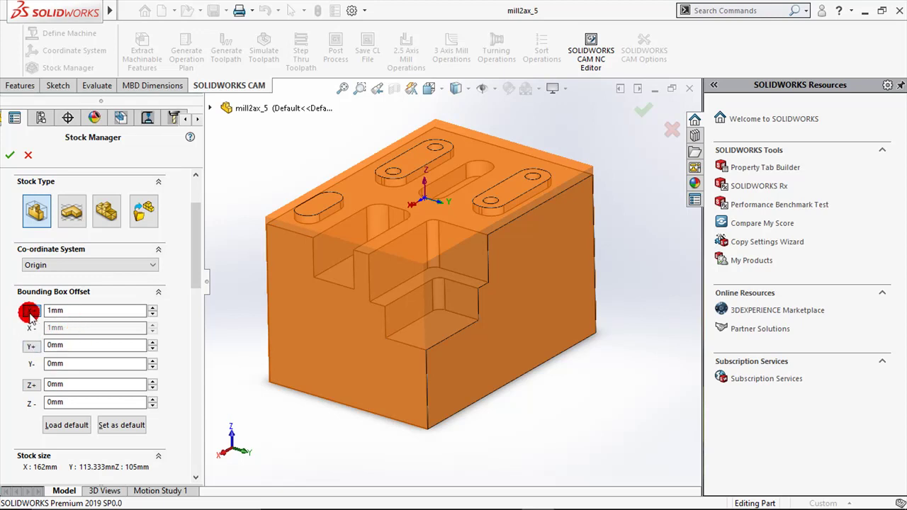
double_click(68, 345)
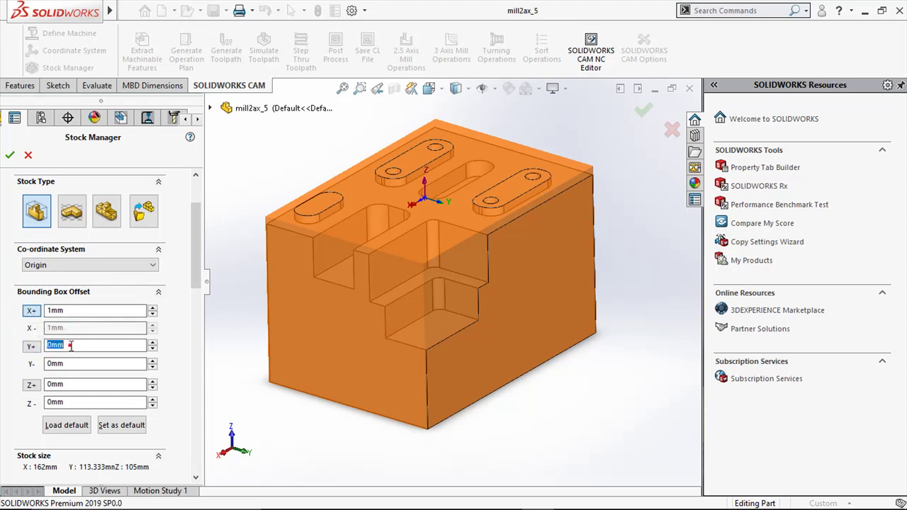
type("1")
left_click(32, 346)
double_click(68, 383)
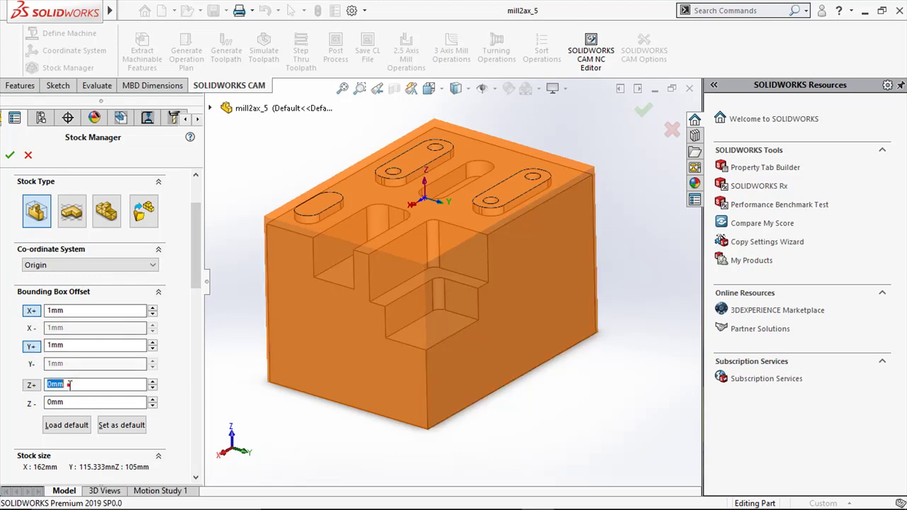
type("1")
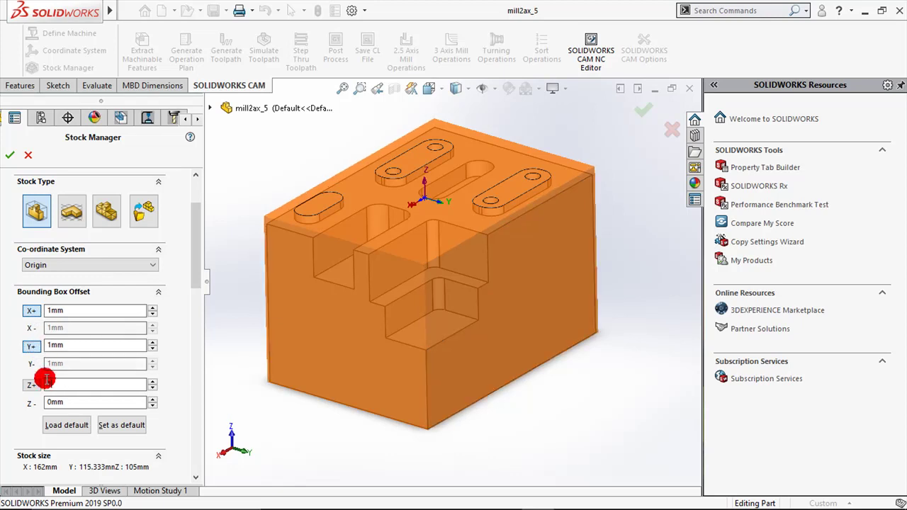
left_click(31, 384)
left_click(7, 155)
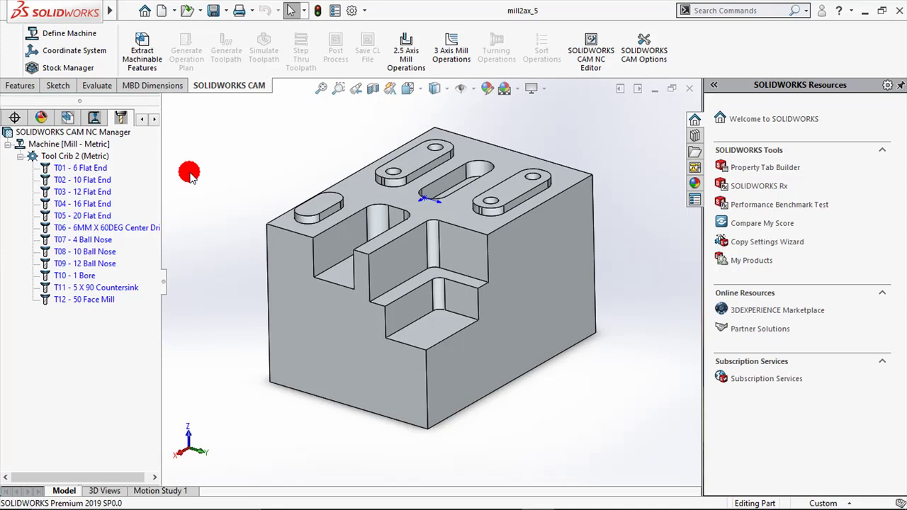
- Extract machinable features, then orbit the model to review the pockets, slots and holes
left_click(142, 50)
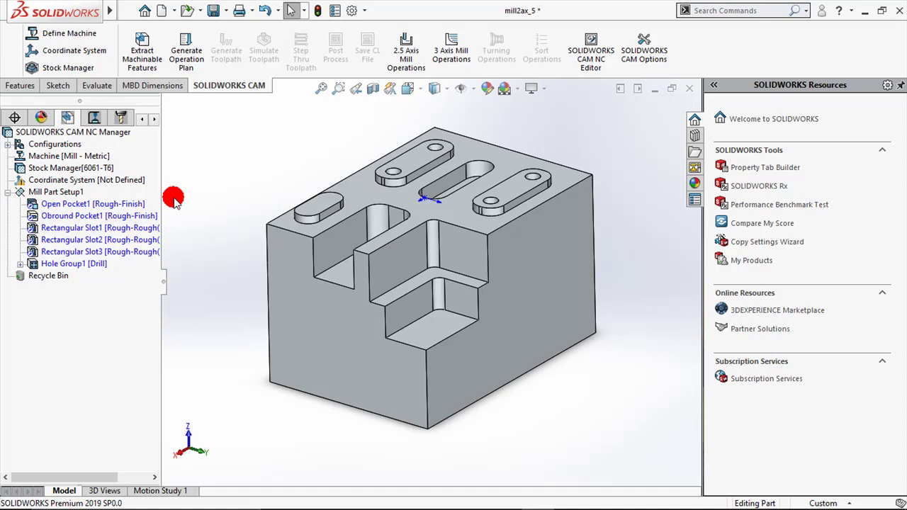
mouse_move(175, 201)
middle_mouse_down()
mouse_move(199, 224)
mouse_move(215, 180)
middle_mouse_up()
mouse_move(313, 298)
middle_mouse_down()
mouse_move(279, 290)
mouse_move(294, 318)
mouse_move(259, 320)
middle_mouse_up()
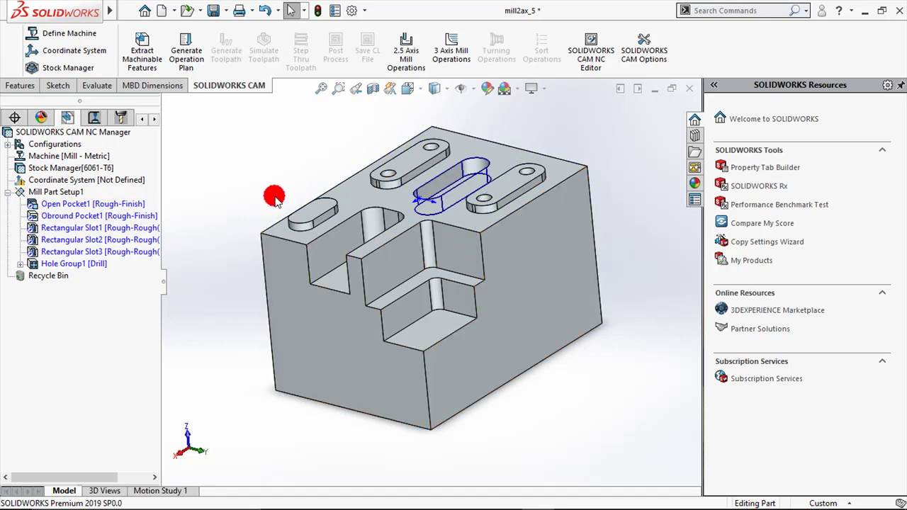
- Highlight Open Pocket1 and Obround Pocket1, and expand Hole Group1 to inspect its holes
left_click(129, 204)
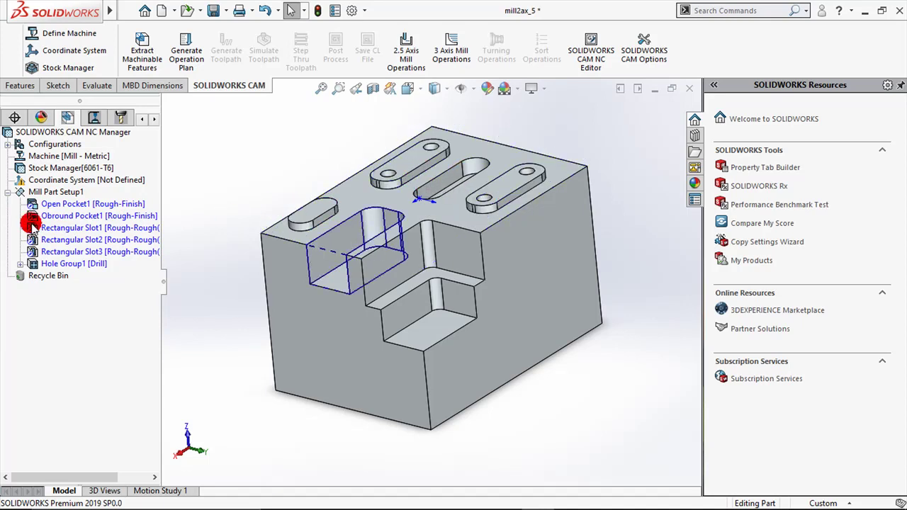
left_click(53, 216)
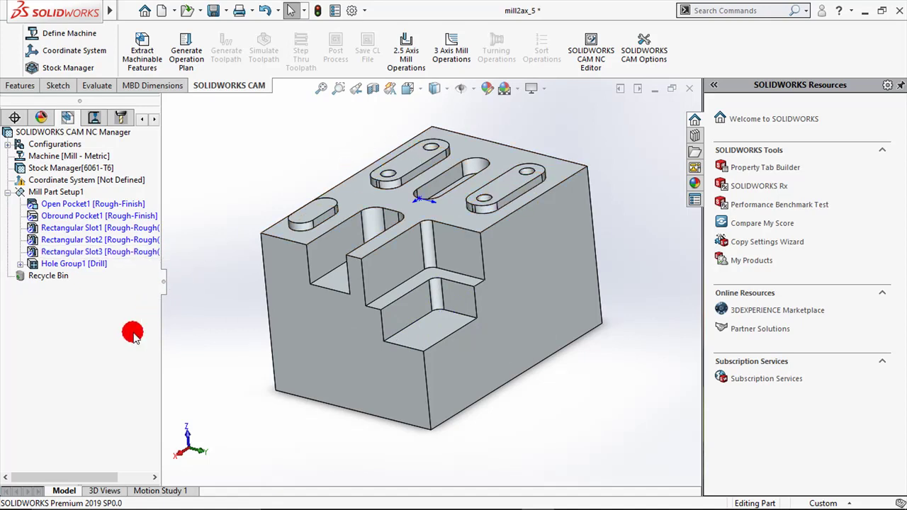
left_click(20, 264)
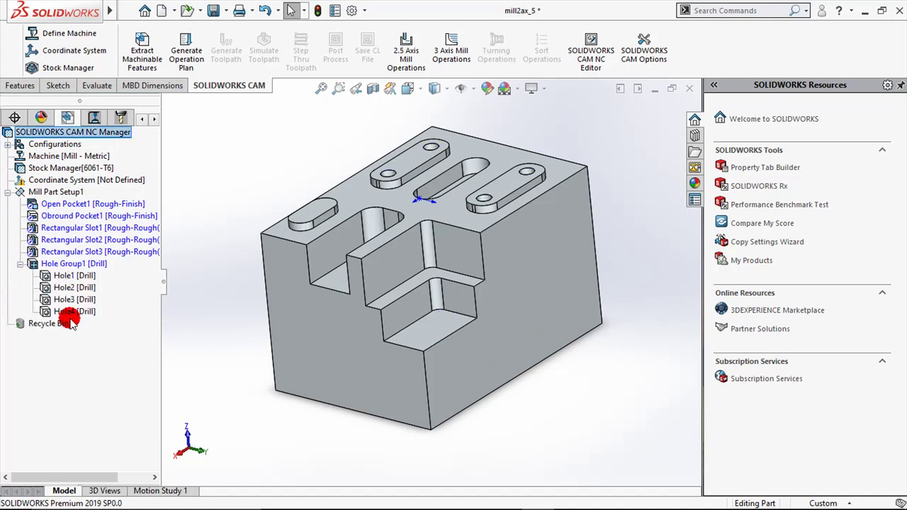
left_click(20, 265)
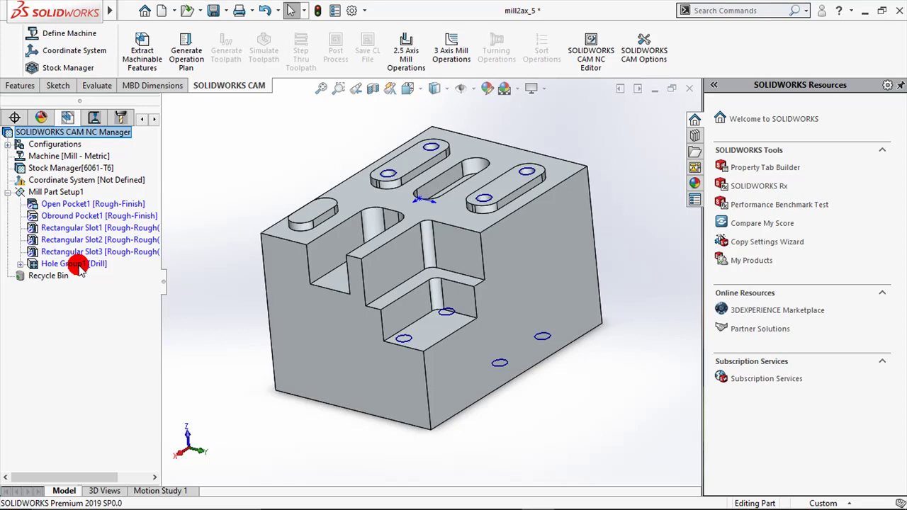
- Open the Hole Parameters for Hole Group1's four 9mm through holes
right_click(80, 268)
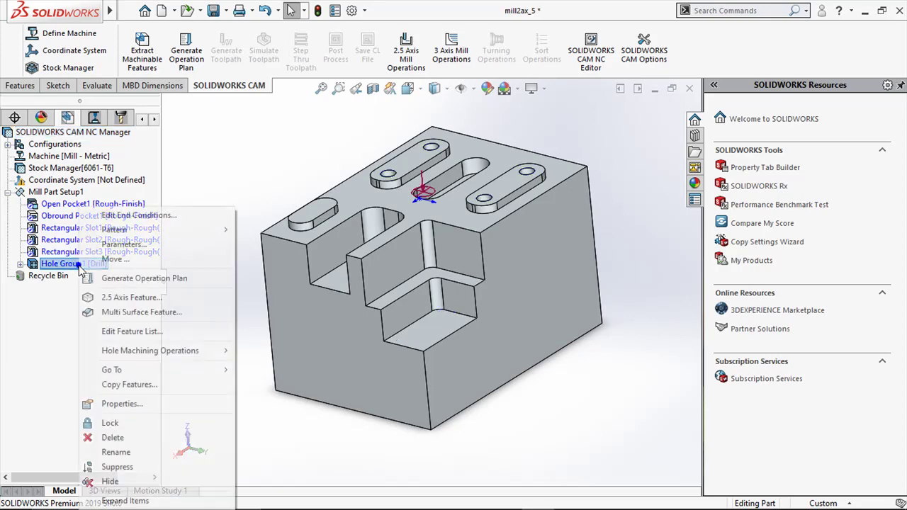
left_click(56, 300)
left_click_drag(71, 264, 57, 339)
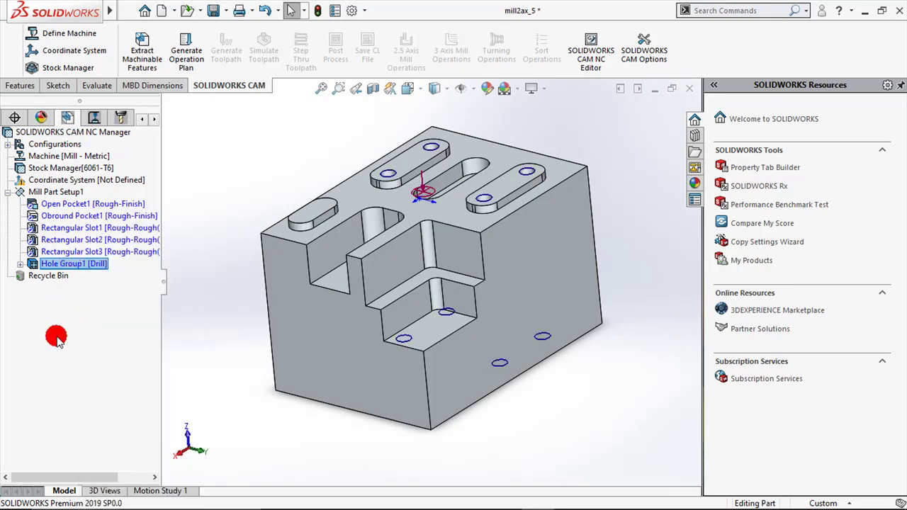
left_click_drag(58, 339, 78, 266)
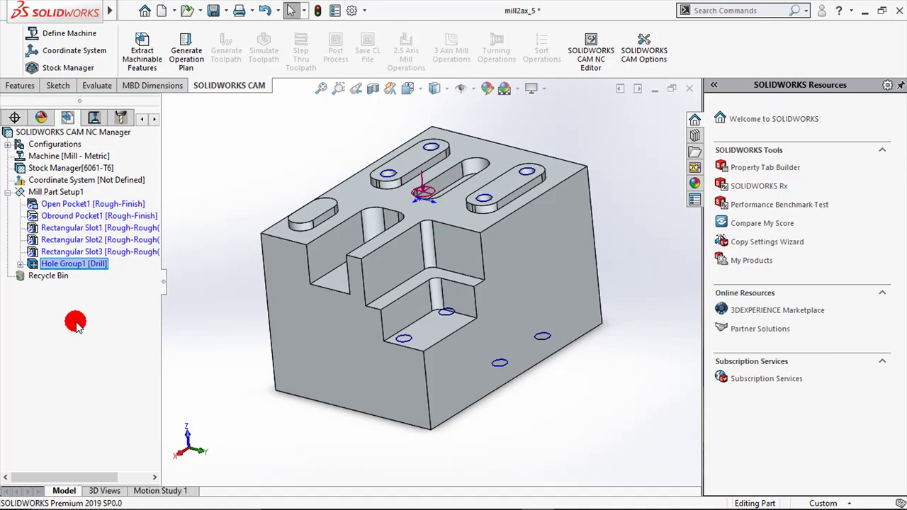
right_click(77, 264)
left_click(117, 243)
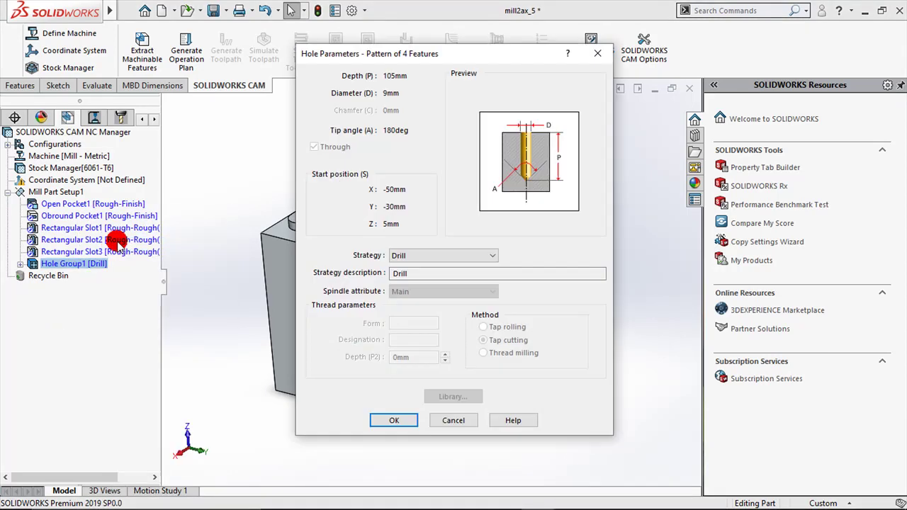
- Change Hole Group1's hole strategy from Drill to Ream and confirm
left_click(409, 257)
mouse_move(406, 277)
left_mouse_down()
mouse_move(429, 313)
mouse_move(471, 272)
mouse_move(471, 319)
left_mouse_up()
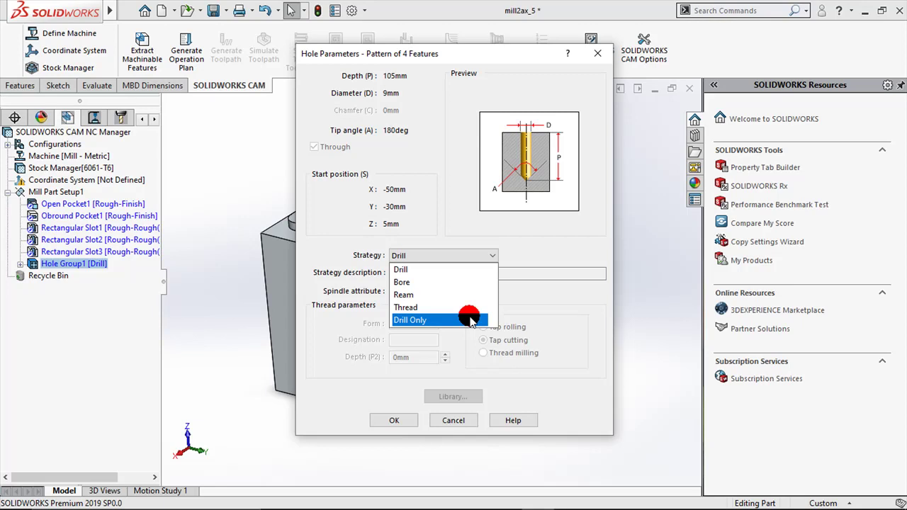
left_click_drag(470, 320, 479, 285)
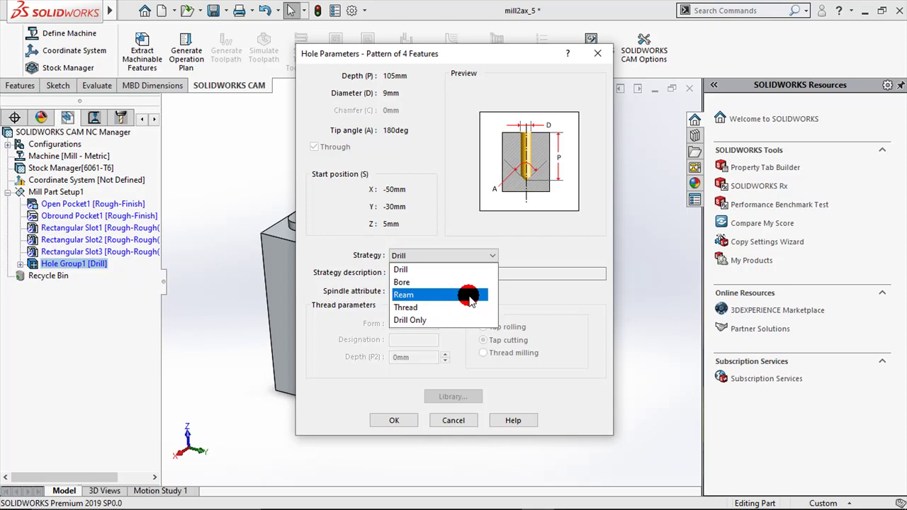
left_click(469, 297)
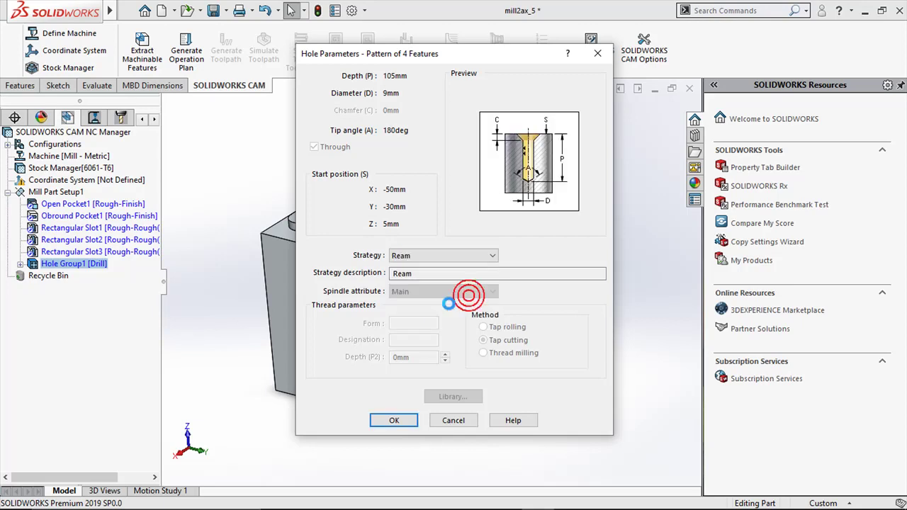
left_click(406, 420)
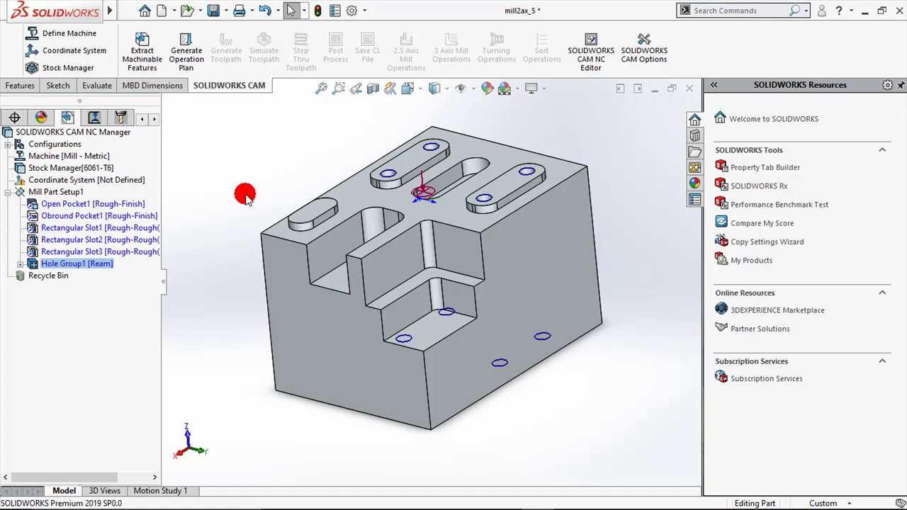
left_click(119, 204)
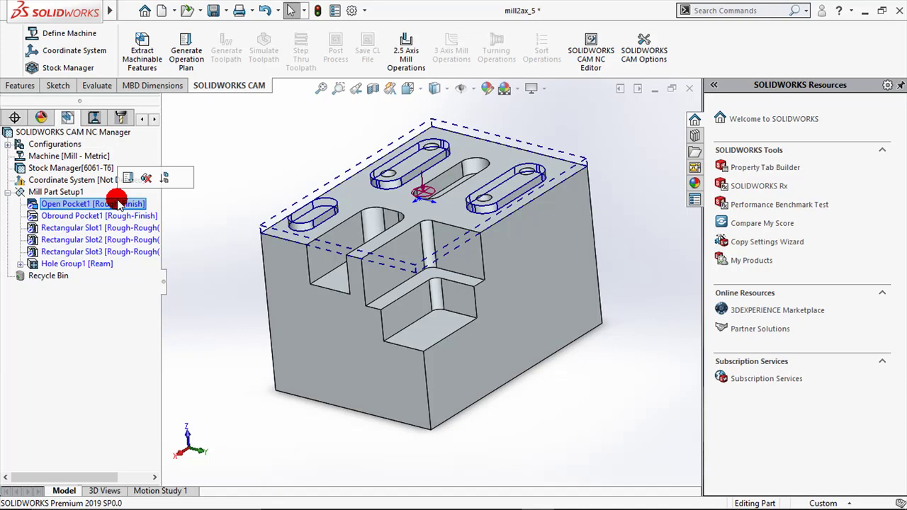
right_click(119, 203)
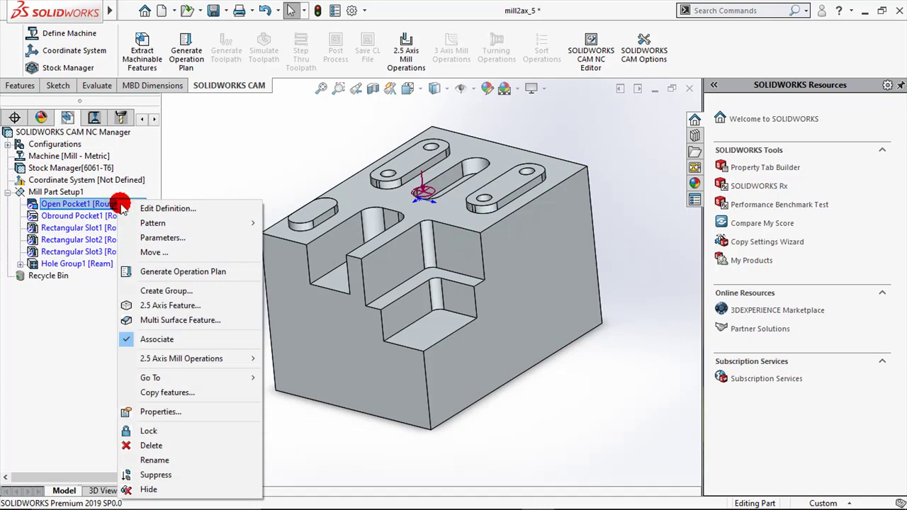
left_click(151, 238)
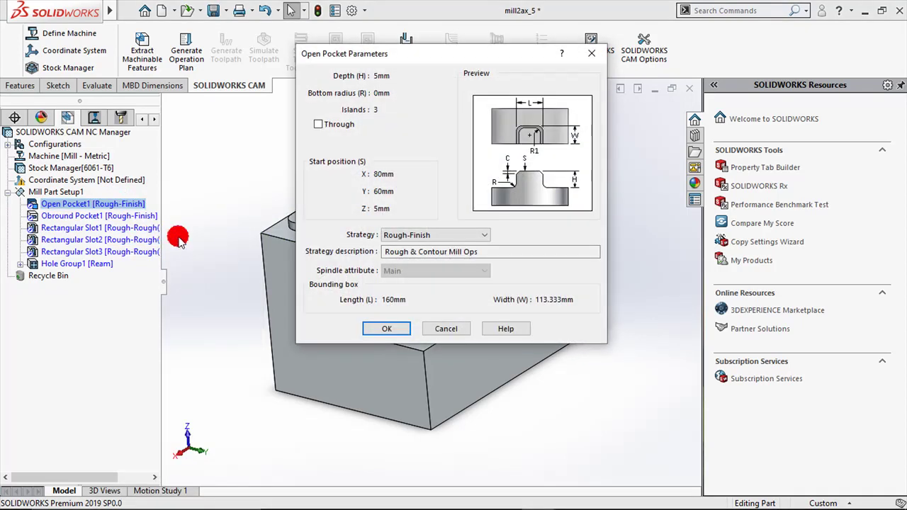
left_click(403, 237)
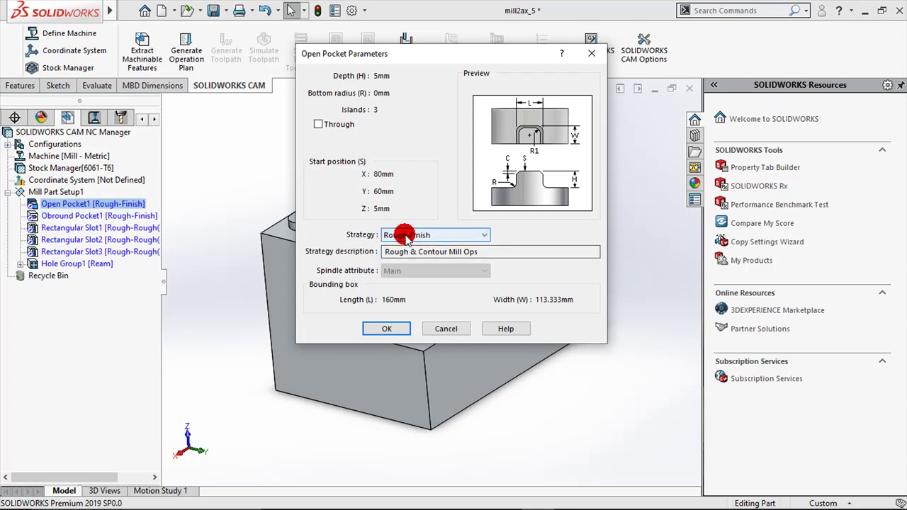
left_click(409, 314)
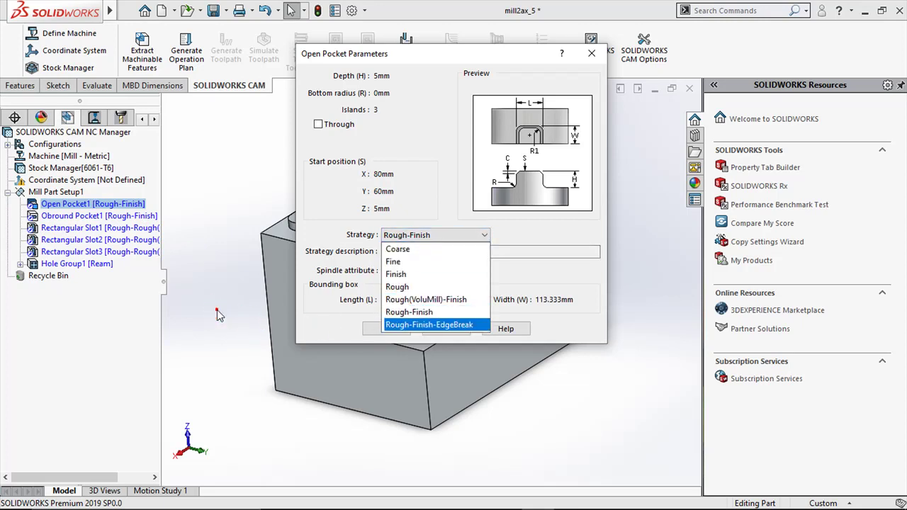
left_click(408, 312)
left_click(388, 329)
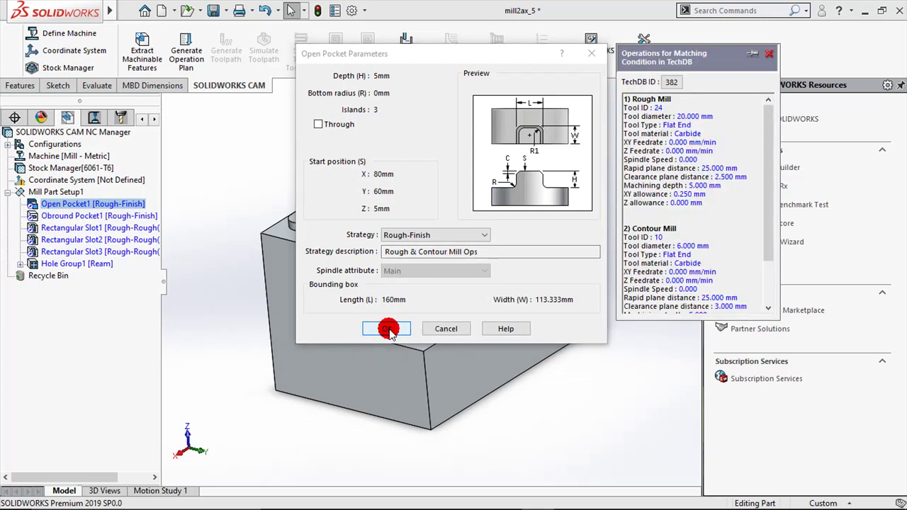
left_click(388, 329)
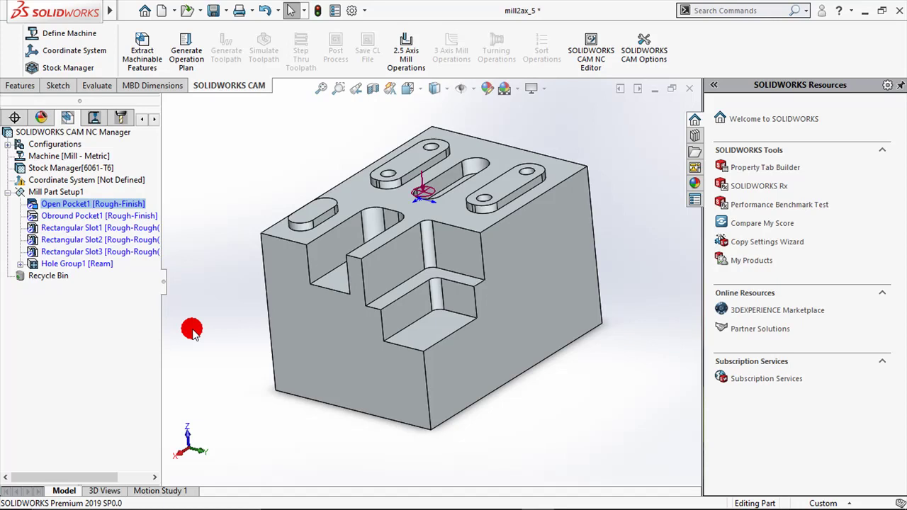
- Generate the operation plan to create rough, contour, center drill, drill and ream operations
left_click(190, 49)
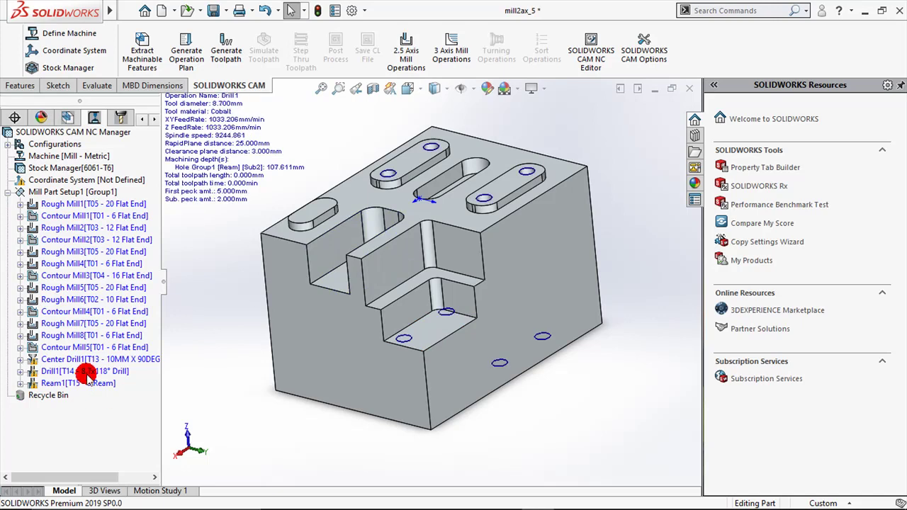
mouse_move(85, 372)
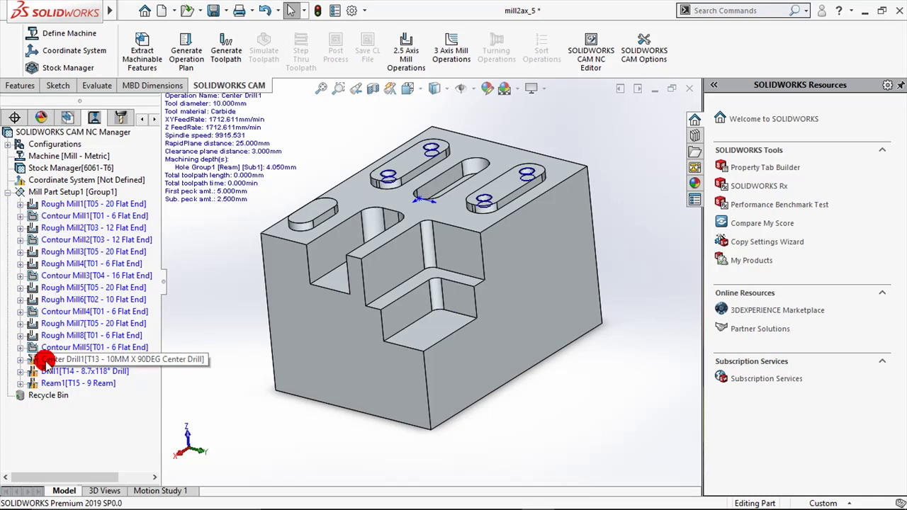
- Check What's Wrong on Center Drill1, Drill1 and Ream1 and clear the tool-crib errors
right_click(43, 360)
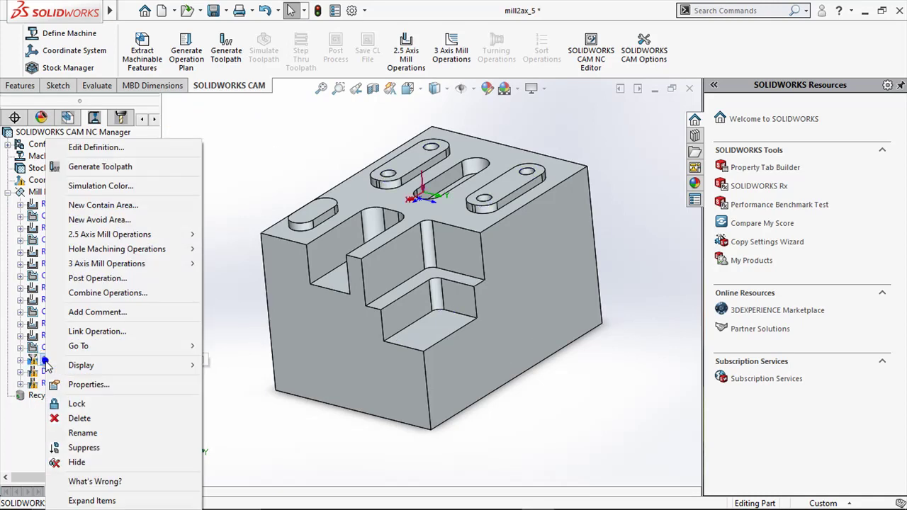
left_click(83, 483)
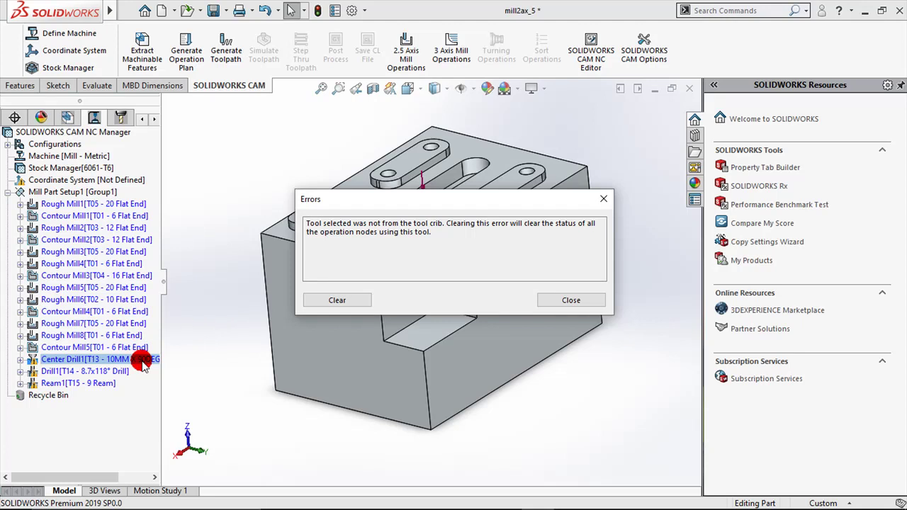
left_click(336, 301)
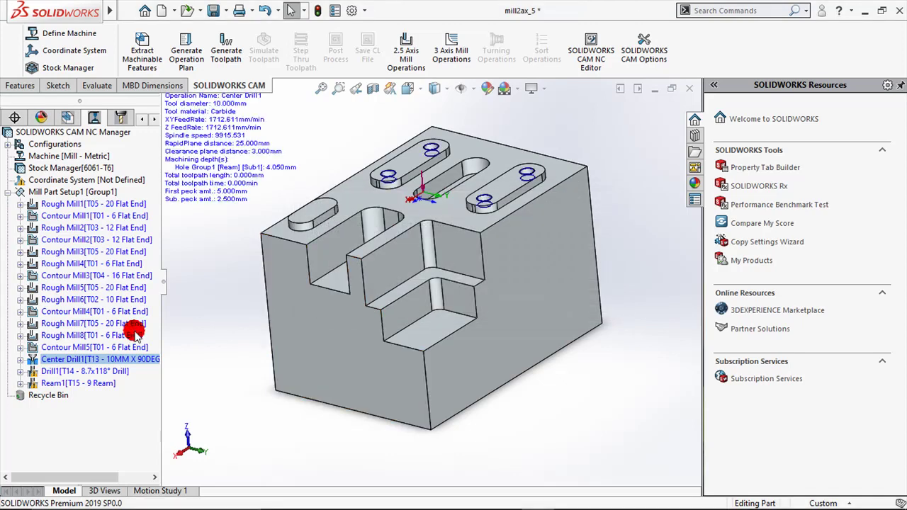
right_click(94, 370)
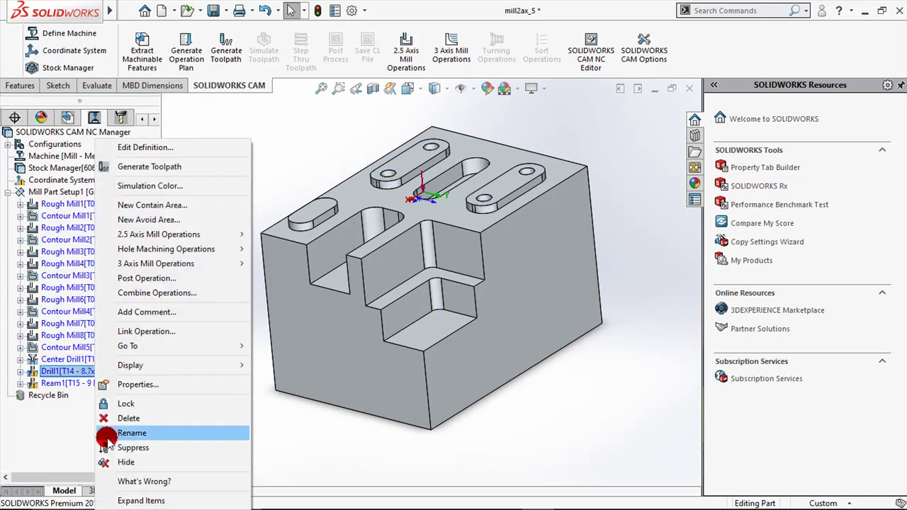
left_click(127, 480)
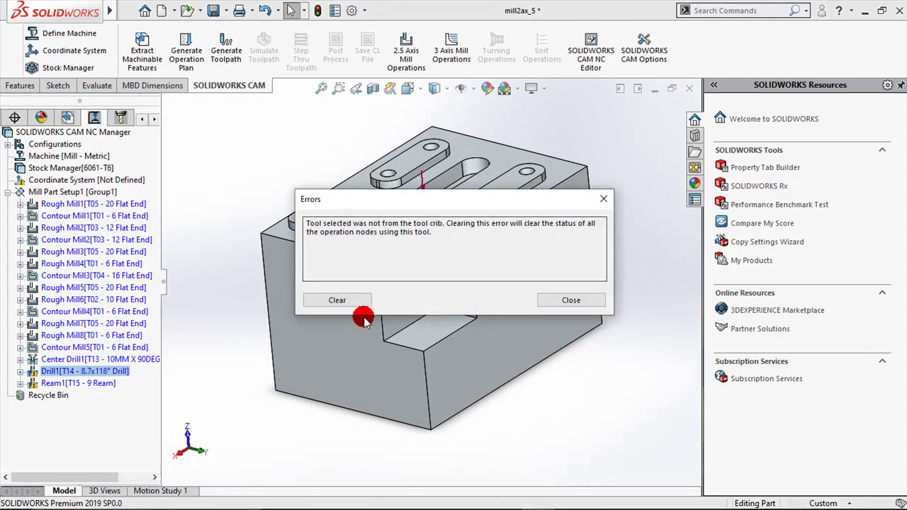
left_click(348, 301)
right_click(105, 383)
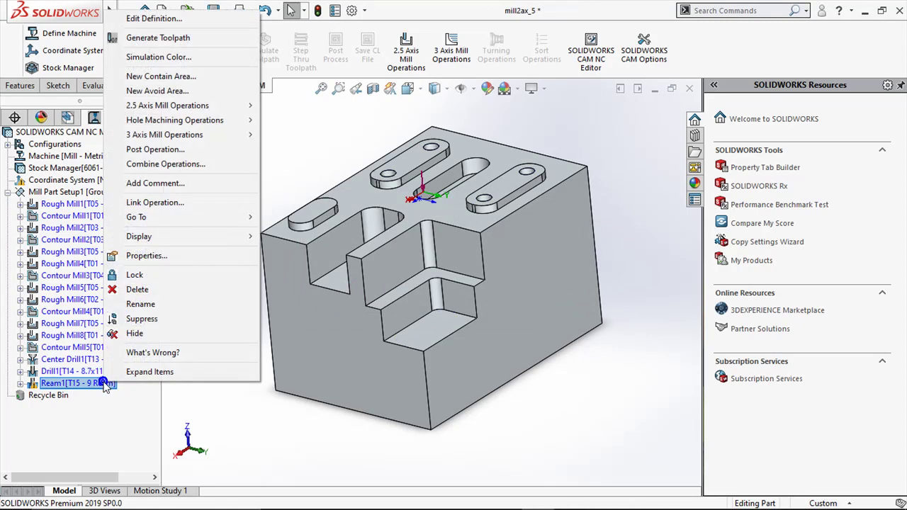
left_click(175, 354)
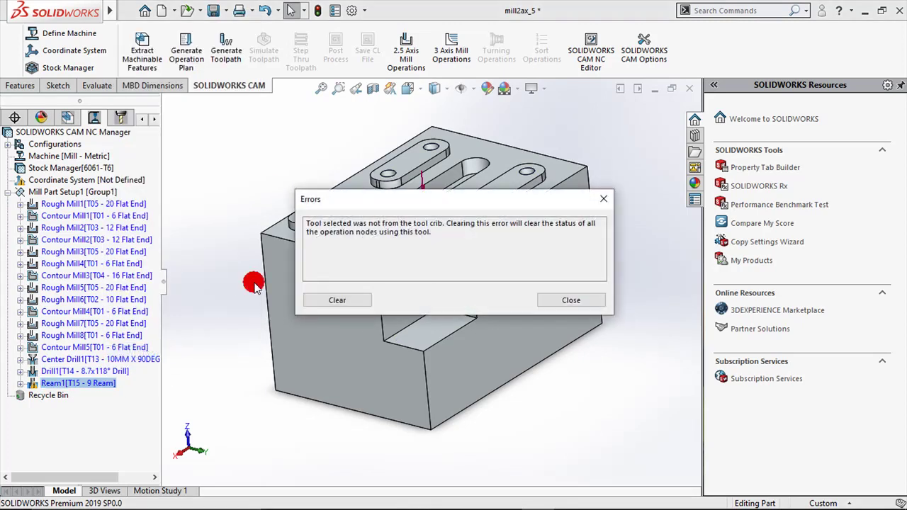
left_click(321, 304)
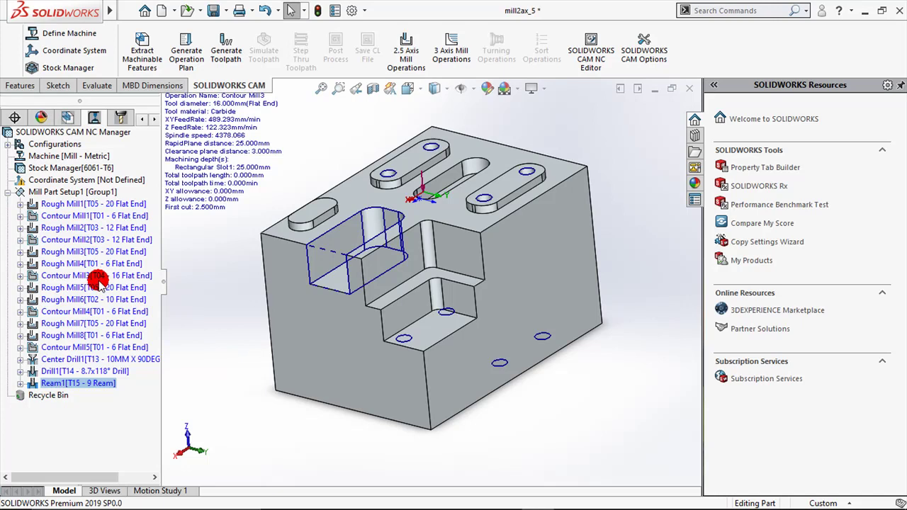
- Move Rough Mill6 below Rough Mill1 and Contour Mill5 below Rough Mill3 in the operation tree
left_click(85, 279)
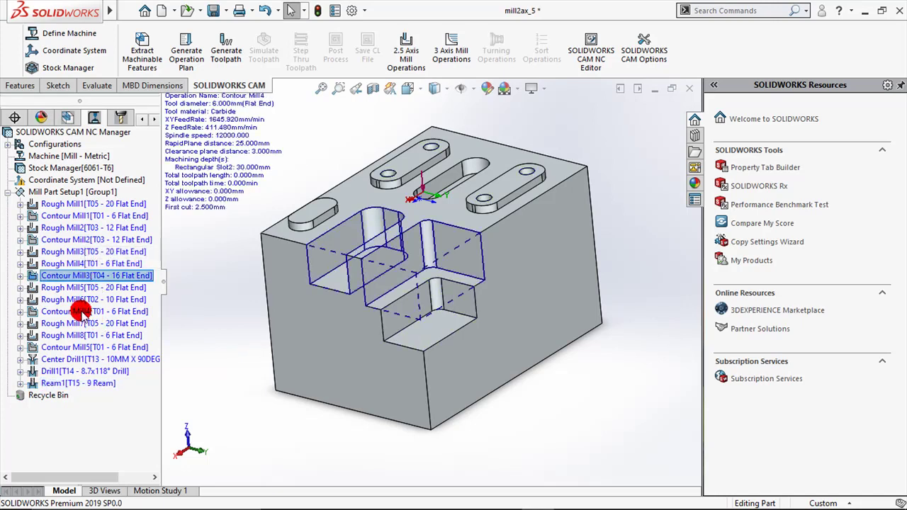
left_click(62, 300)
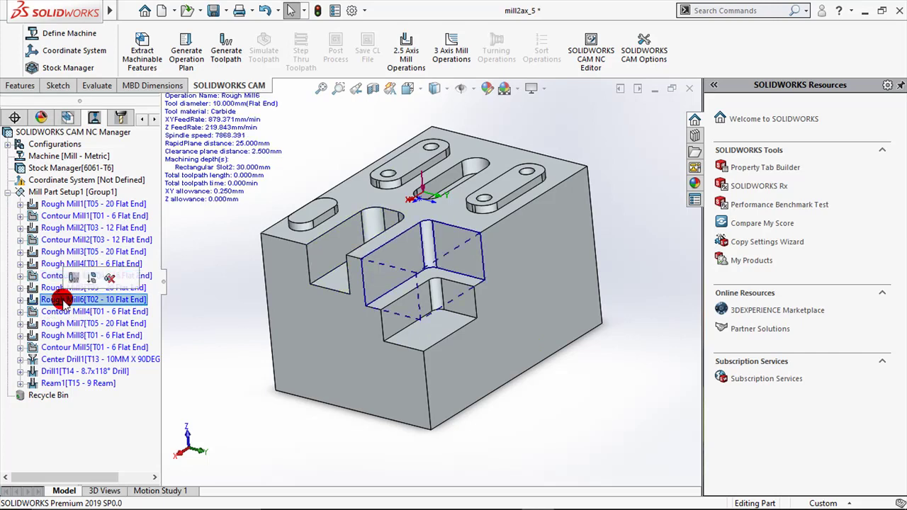
left_click_drag(62, 299, 71, 204)
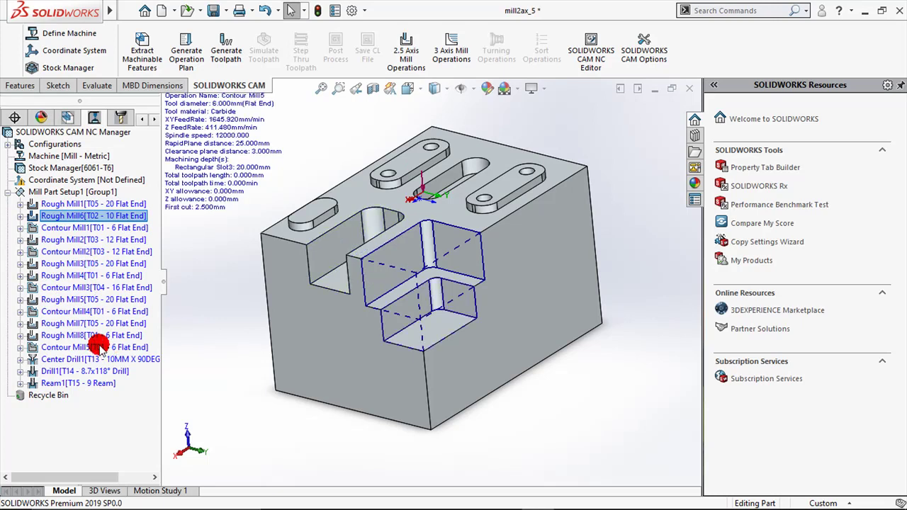
left_click_drag(99, 347, 99, 264)
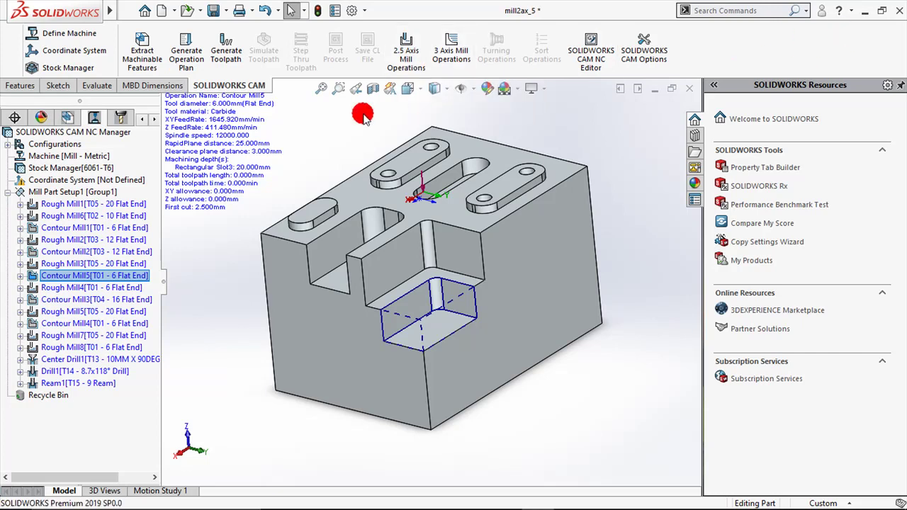
- Open Sort Operations for Mill Part Setup1, leave Process complete feature unchecked, and shift the dialog right
left_click(79, 192)
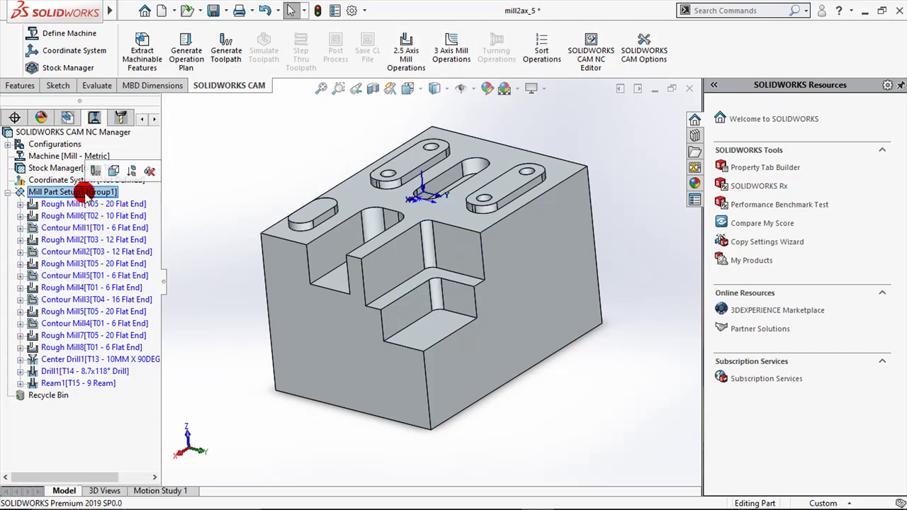
right_click(84, 192)
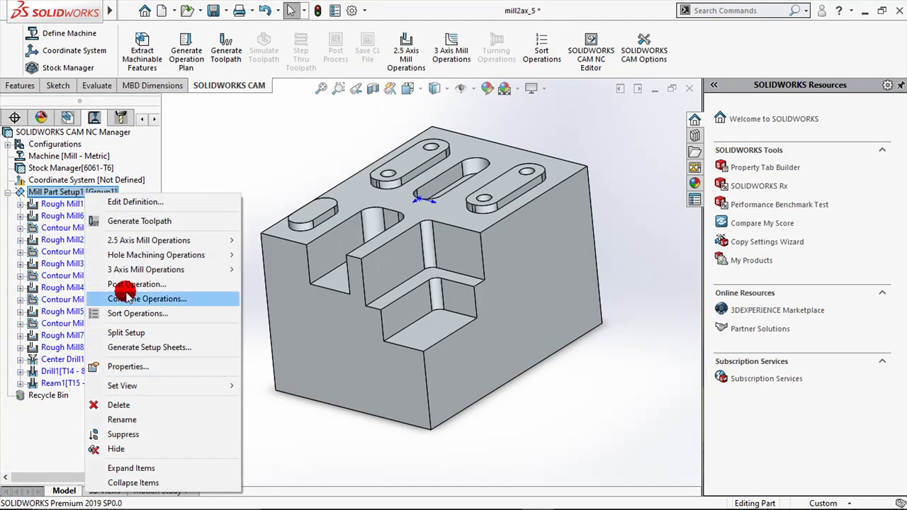
left_click(156, 312)
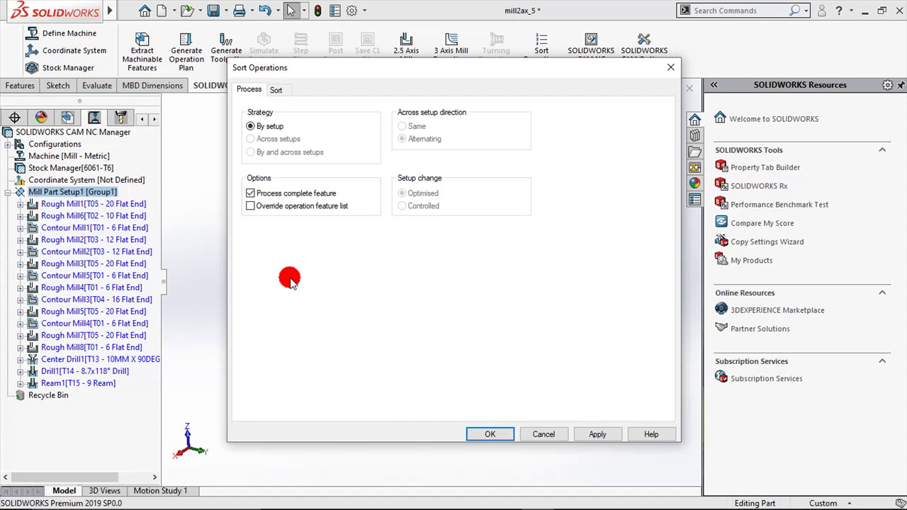
left_click(250, 193)
left_click(270, 195)
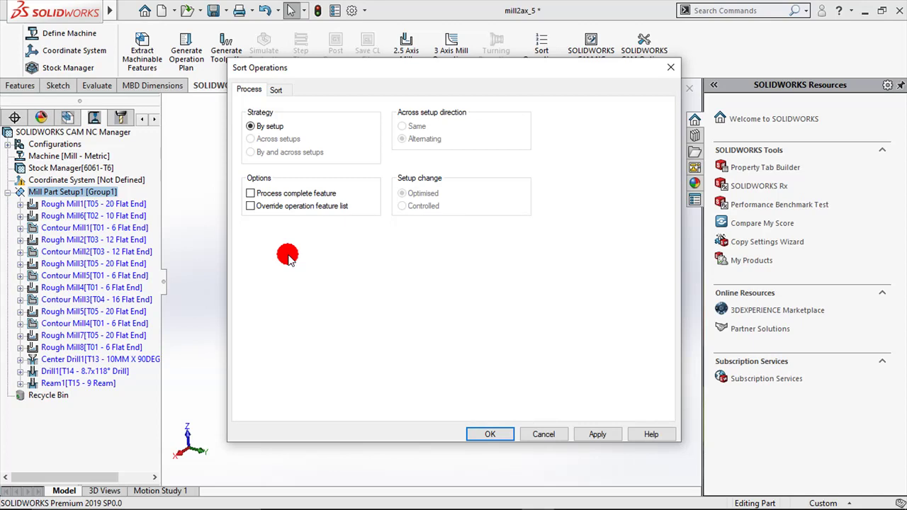
left_click(251, 194)
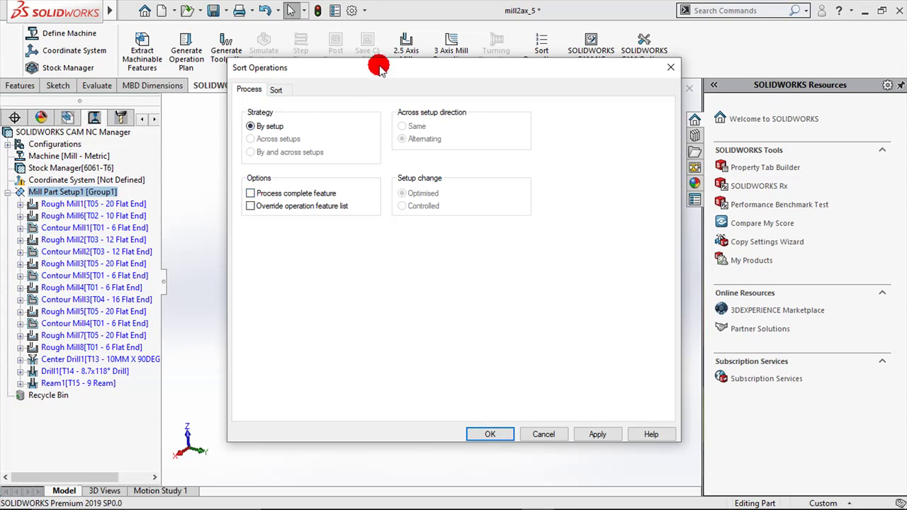
left_click_drag(376, 68, 660, 71)
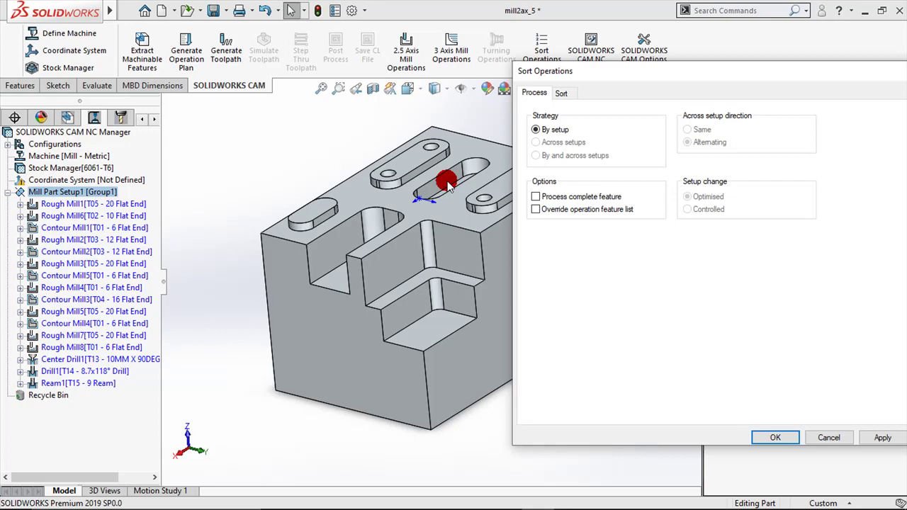
left_click(535, 197)
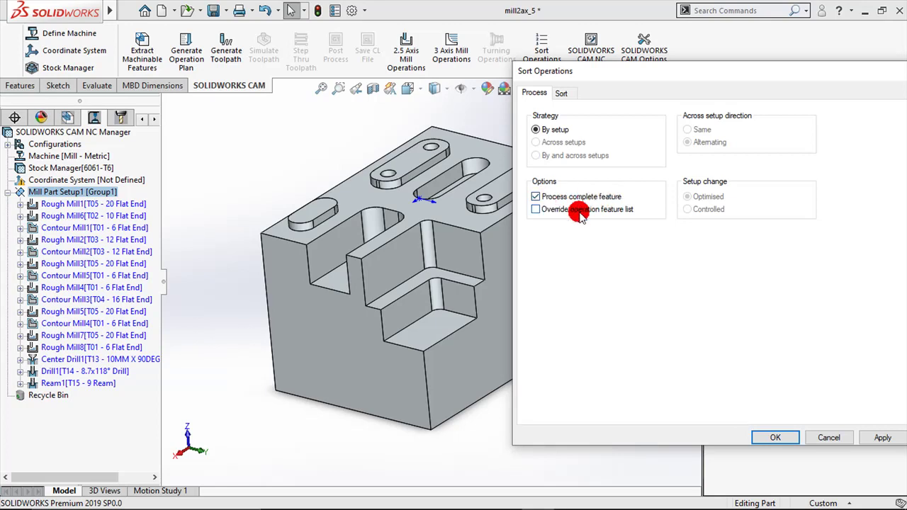
left_click(536, 197)
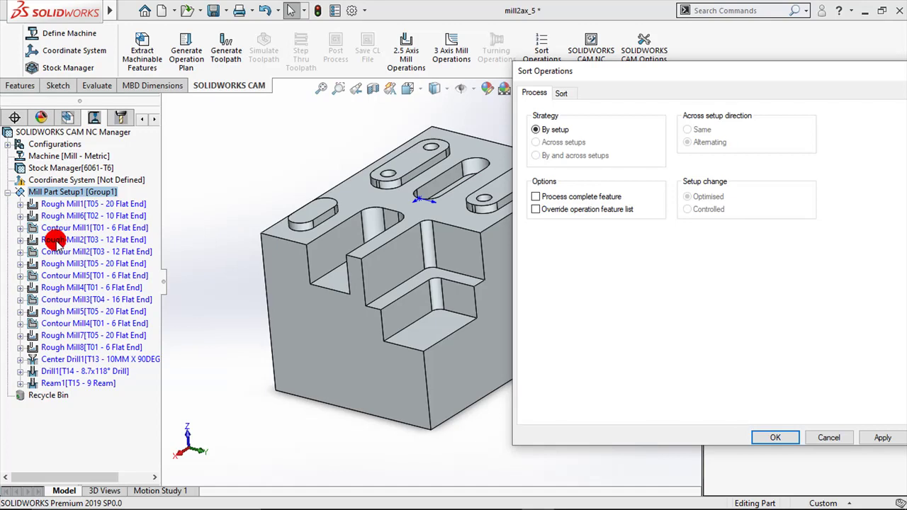
left_click(88, 240)
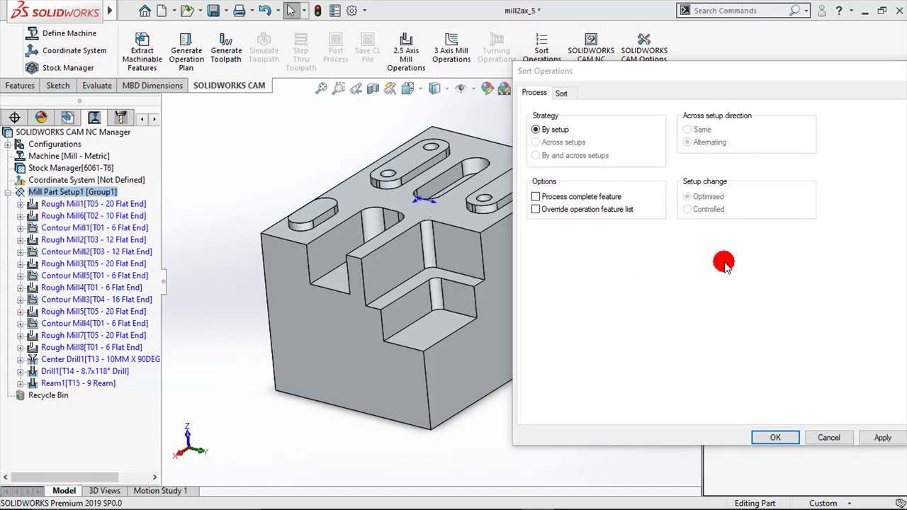
- Close Sort Operations and review toolpaths of Rough Mill2, Contour Mill2, Rough Mill3, Contour Mill5 and Rough Mill4
left_click(823, 437)
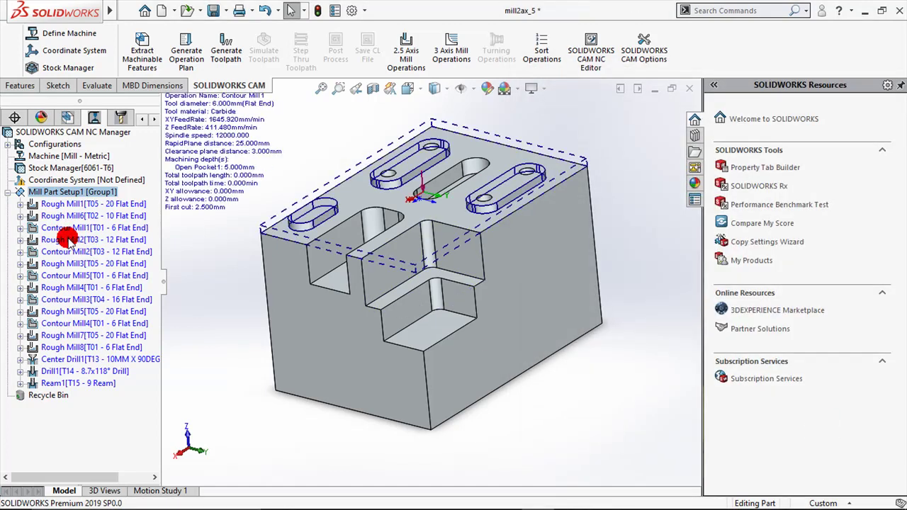
left_click(62, 238)
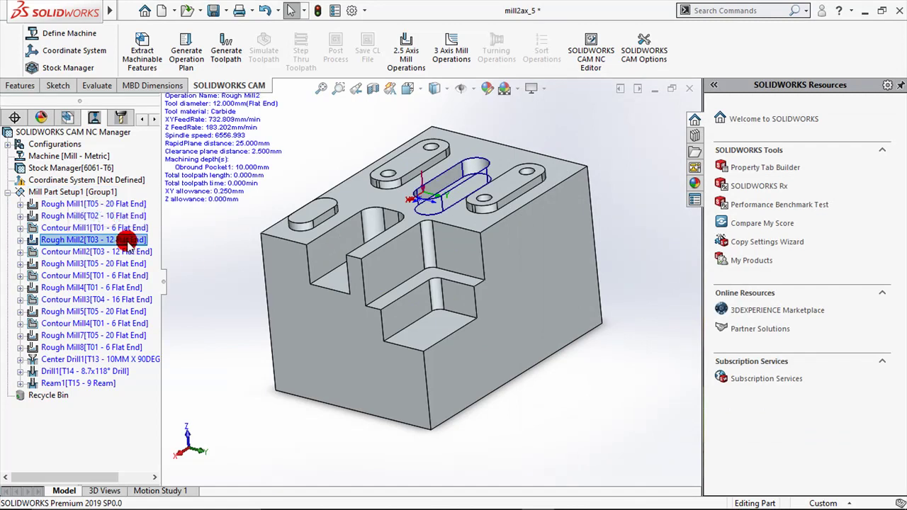
left_click(95, 252)
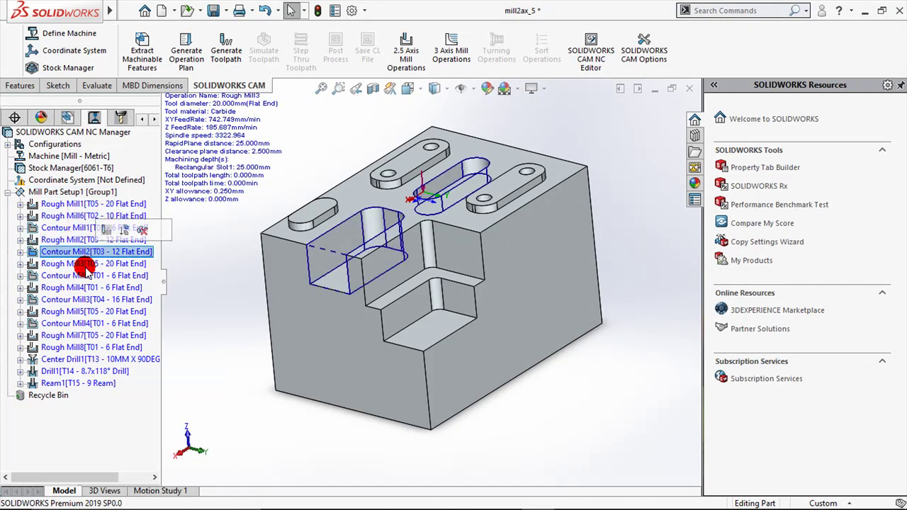
left_click(90, 264)
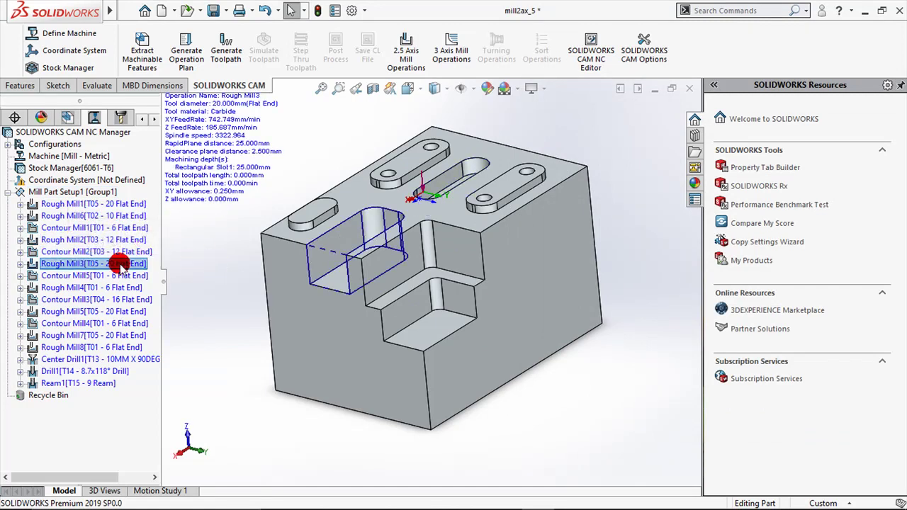
left_click(85, 275)
left_click(80, 287)
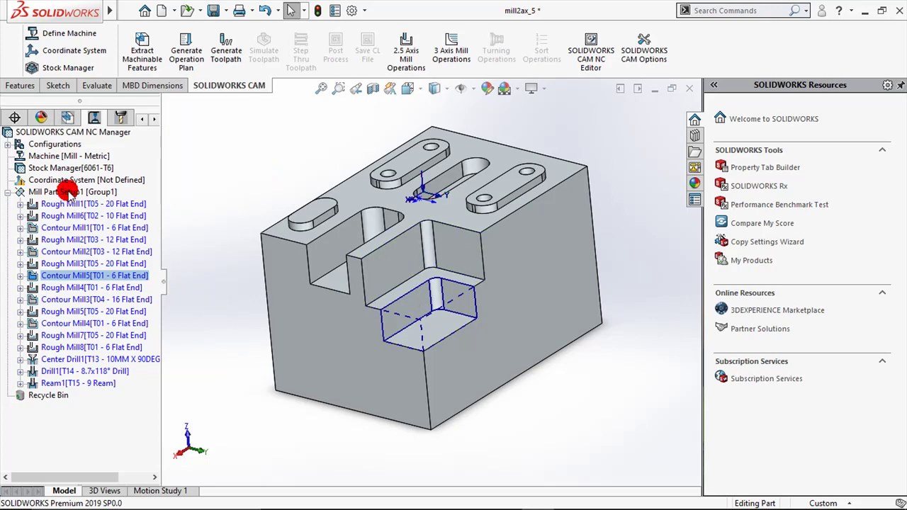
left_click(69, 194)
- Reopen Sort Operations for Mill Part Setup1 with Process complete feature off and show the Sort tab
right_click(71, 193)
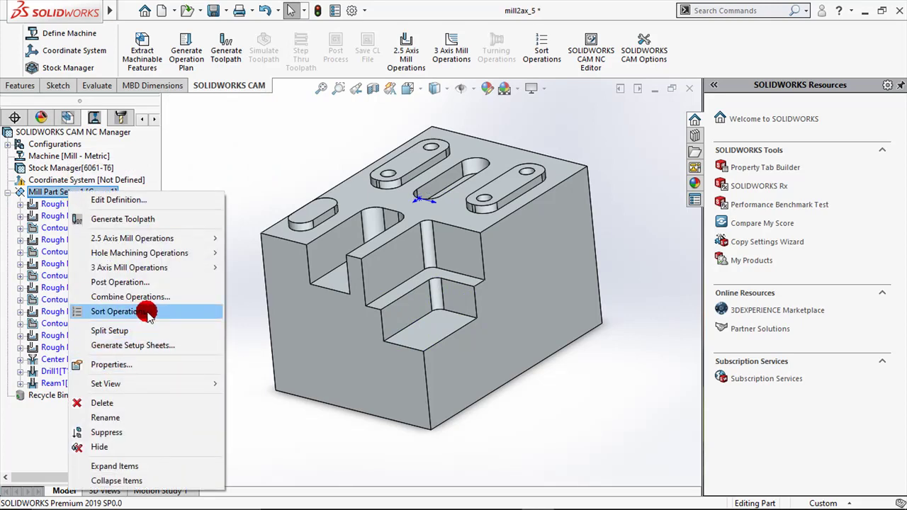
left_click(147, 314)
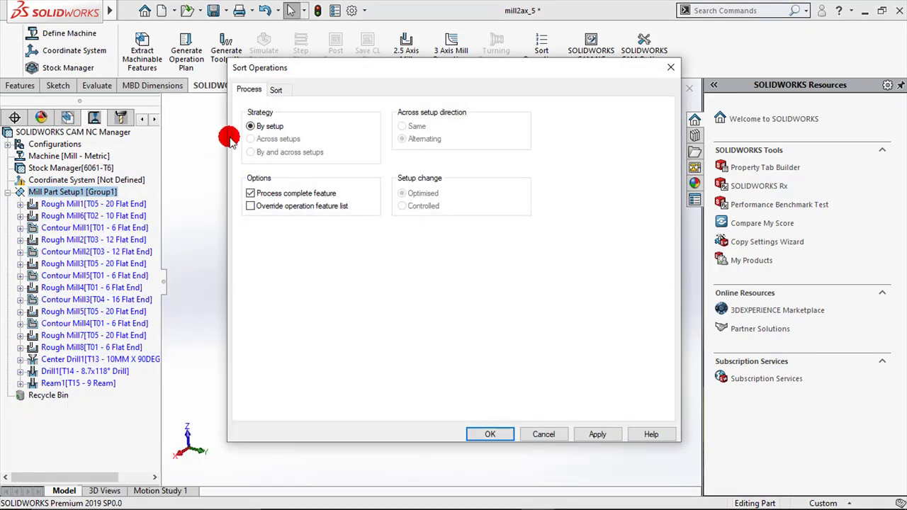
left_click(250, 192)
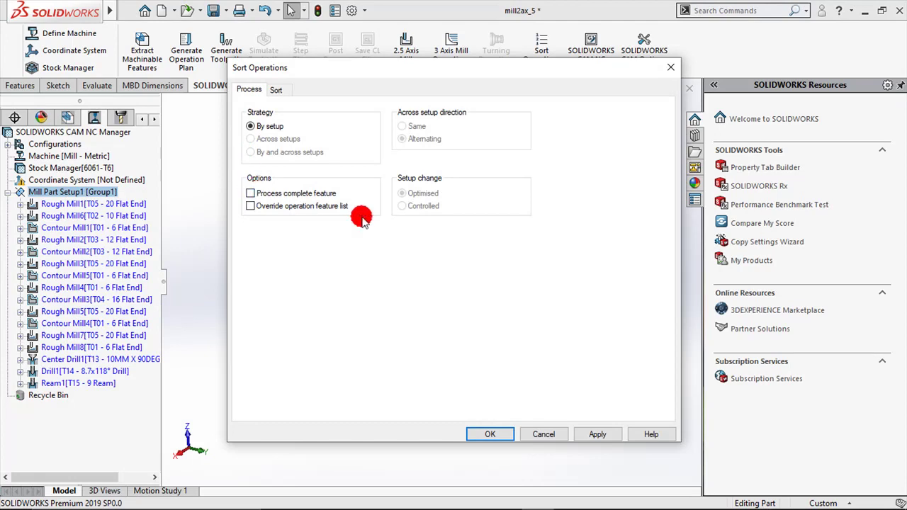
left_click(276, 90)
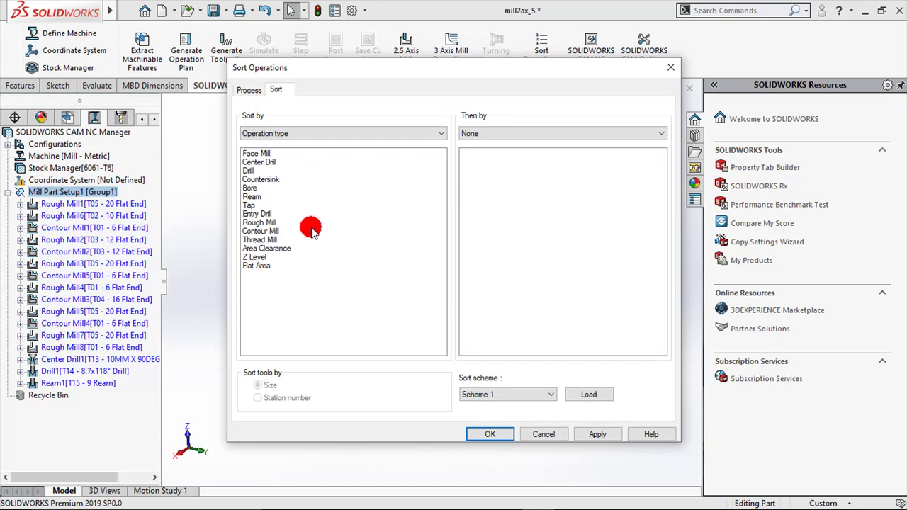
left_click(301, 134)
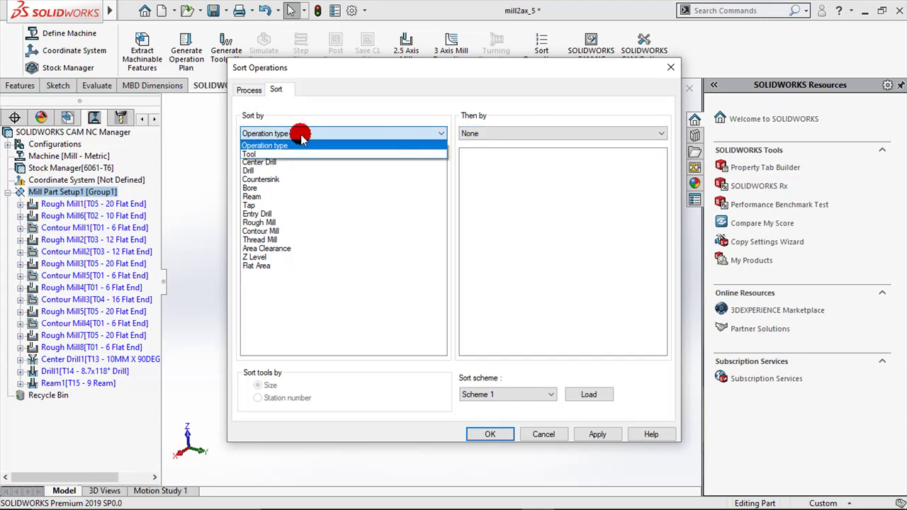
left_click(498, 224)
left_click(330, 133)
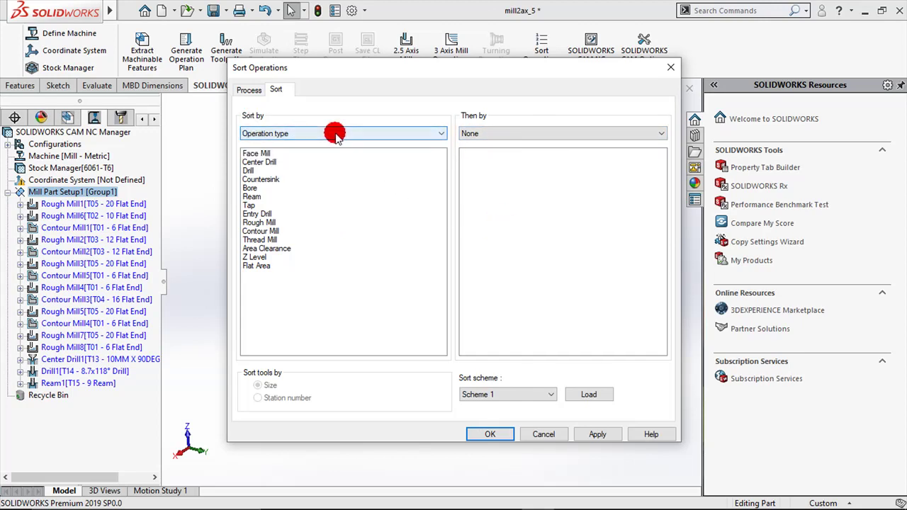
left_click(492, 133)
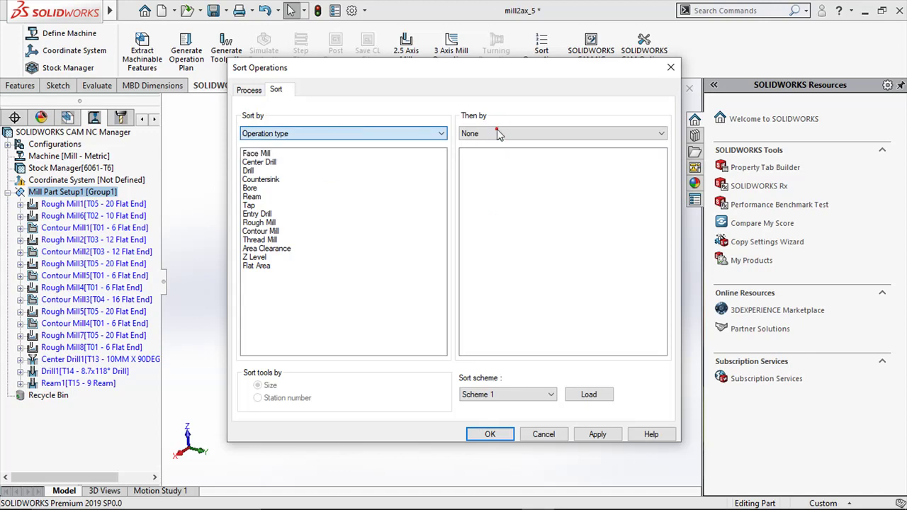
left_click(531, 133)
left_click(498, 145)
left_click(354, 133)
left_click(348, 153)
left_click(467, 133)
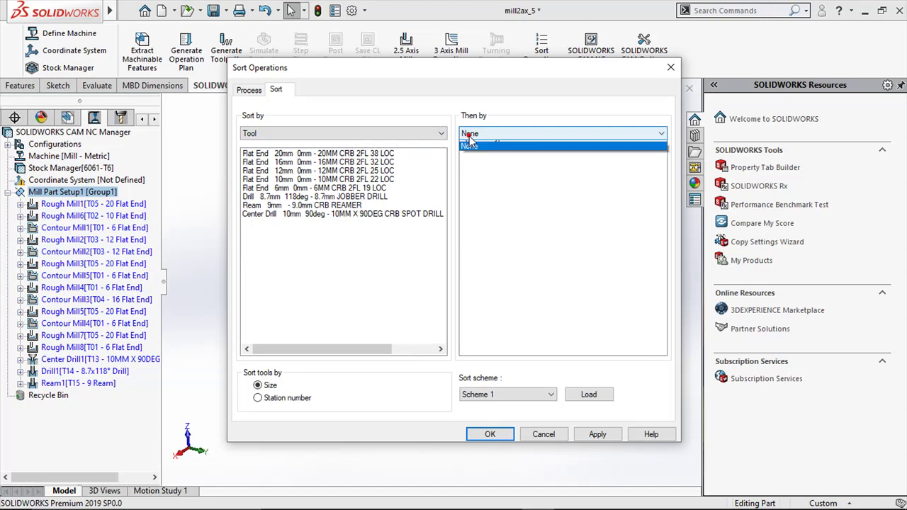
left_click(480, 144)
left_click(298, 128)
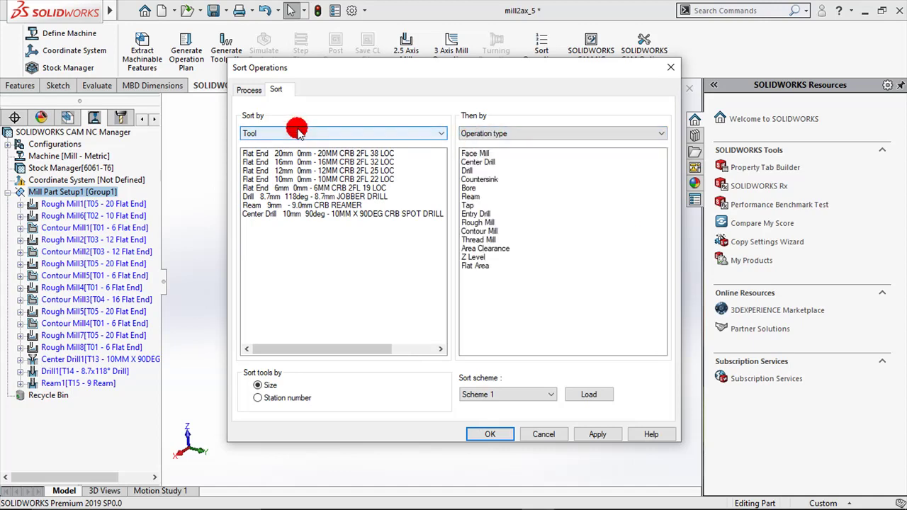
left_click(297, 144)
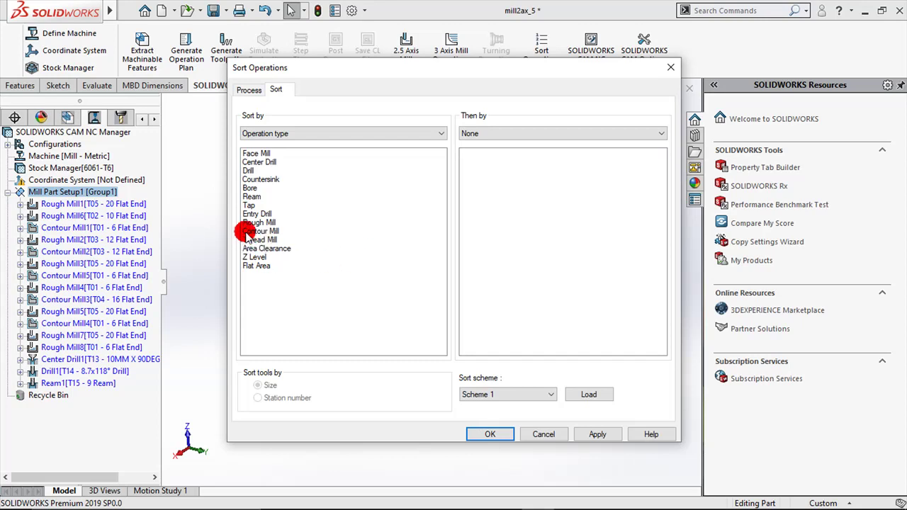
- Drag Rough Mill to the top of the operation-type order and Contour Mill to second
left_click_drag(259, 225, 272, 154)
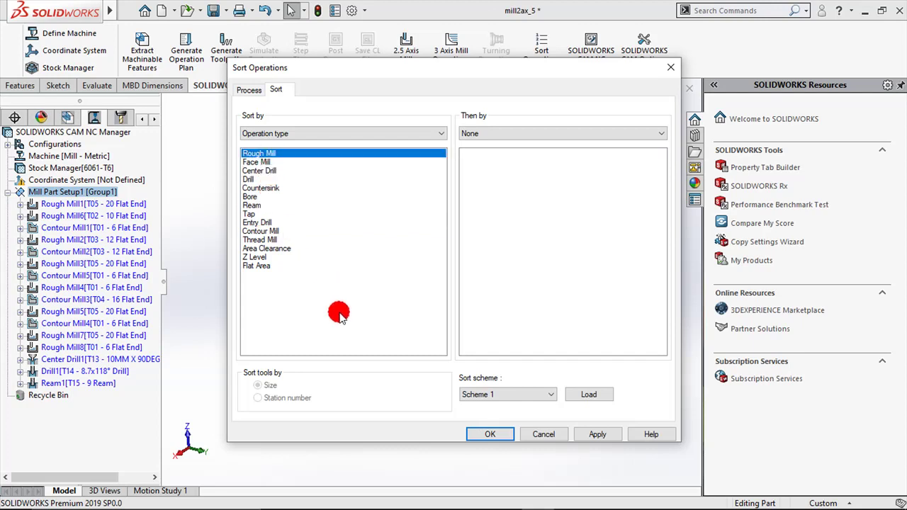
mouse_move(260, 231)
left_mouse_down()
mouse_move(283, 181)
mouse_move(269, 158)
left_mouse_up()
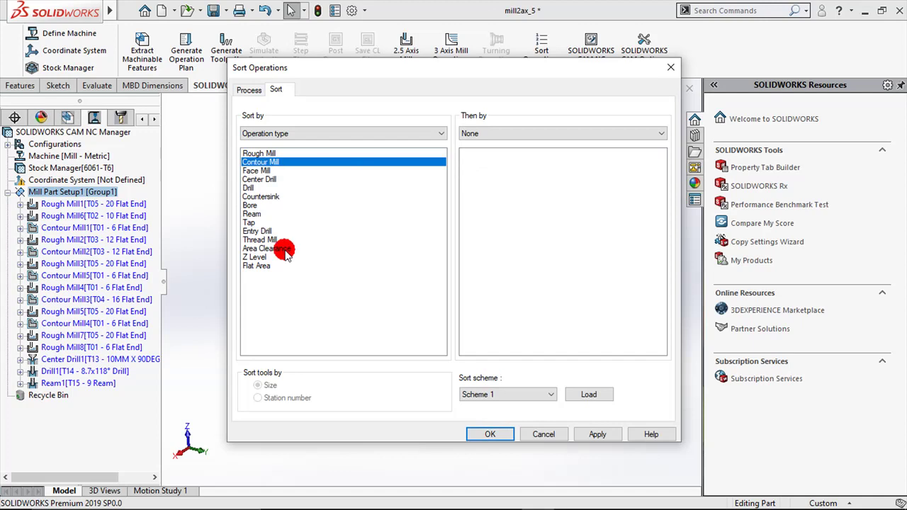
left_click(502, 134)
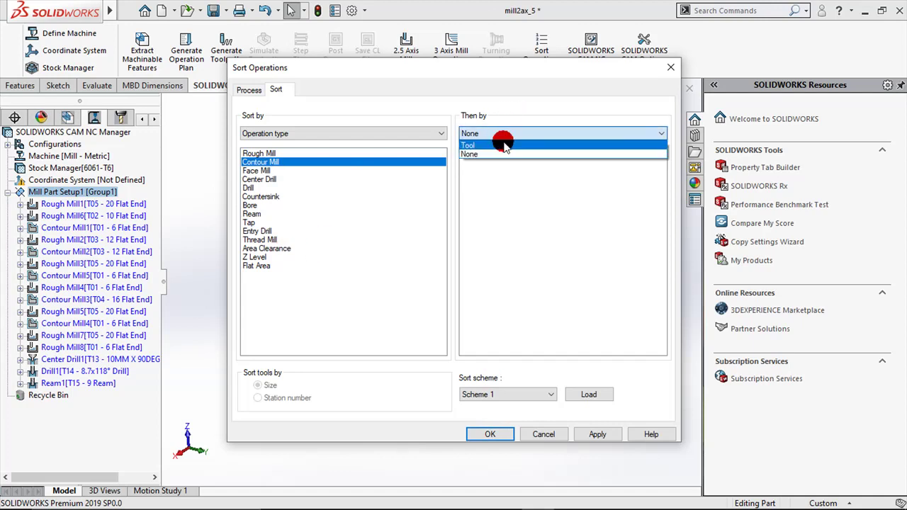
left_click(500, 144)
left_click(479, 215)
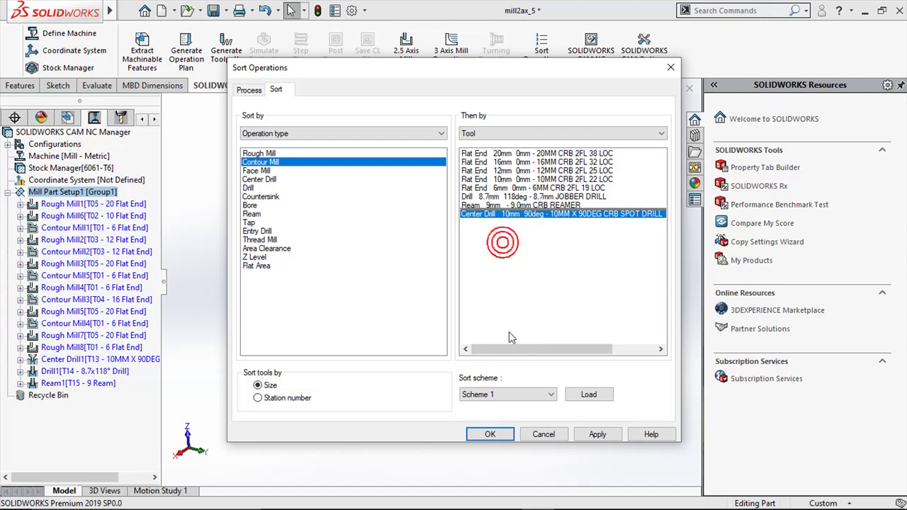
left_click(485, 135)
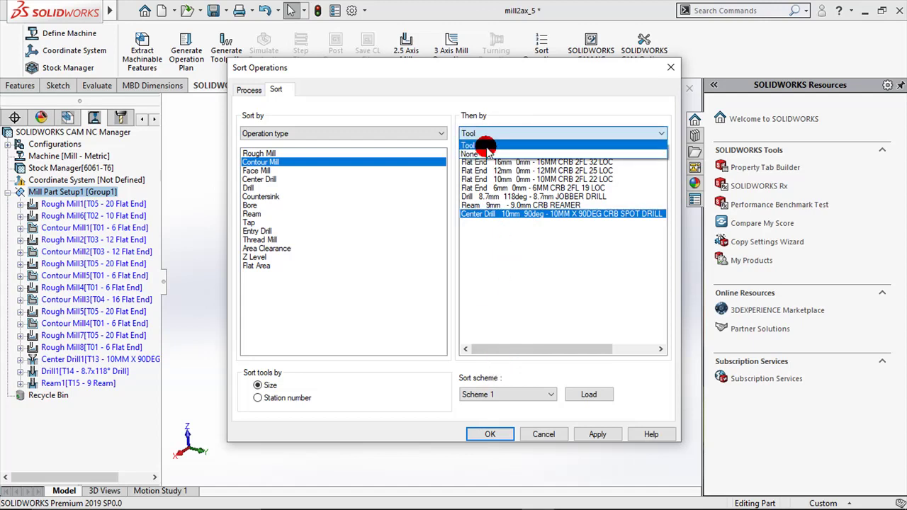
left_click(486, 148)
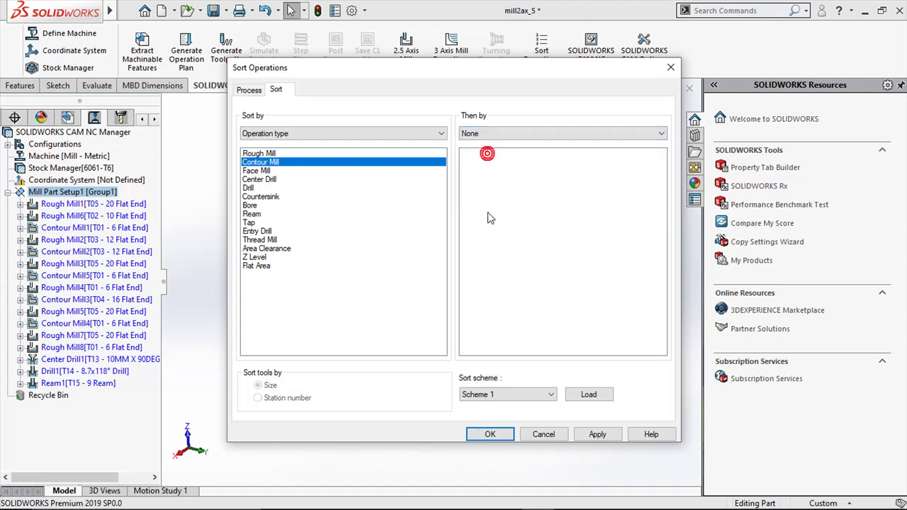
- Apply the sort so Rough Mills lead, then Contour Mill1–5, then Center Drill1, Drill1 and Ream1
left_click(479, 436)
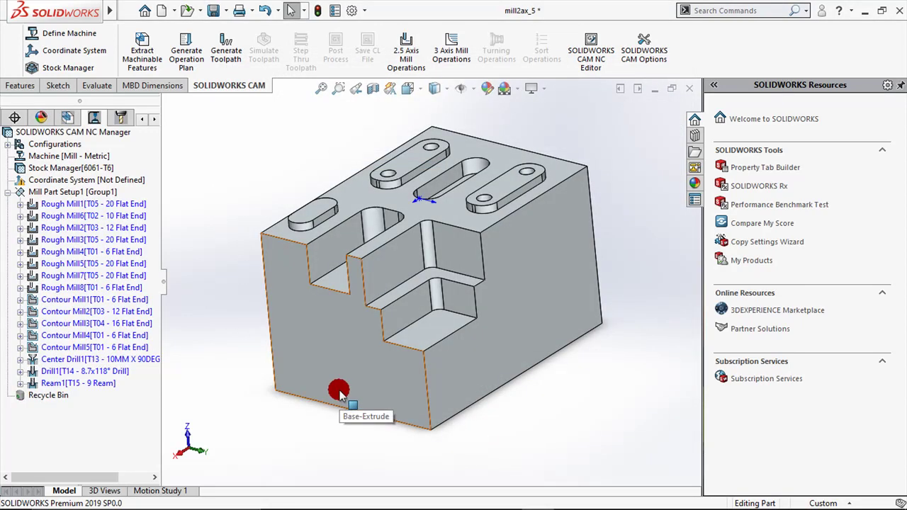
mouse_move(92, 204)
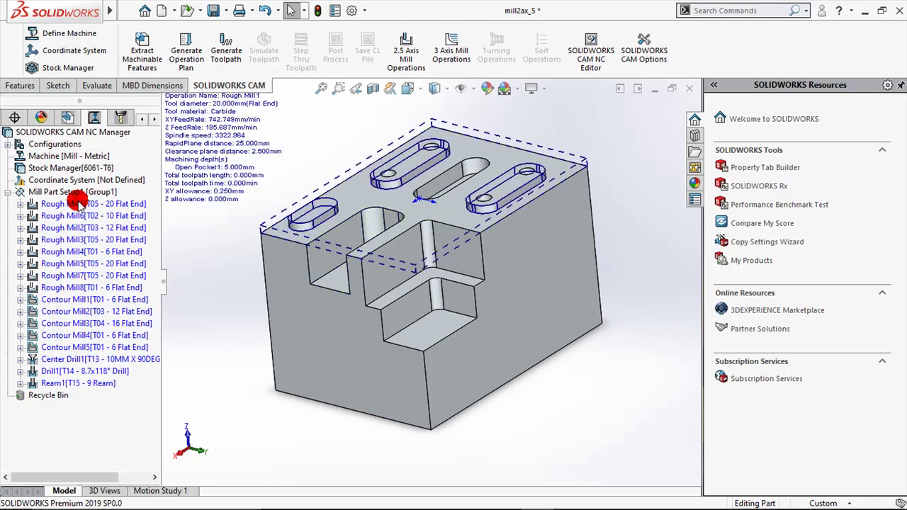
- Edit Rough Mill1 to use the Zigzag pattern instead of Pocket Out, keeping island top machining on
left_click(78, 203)
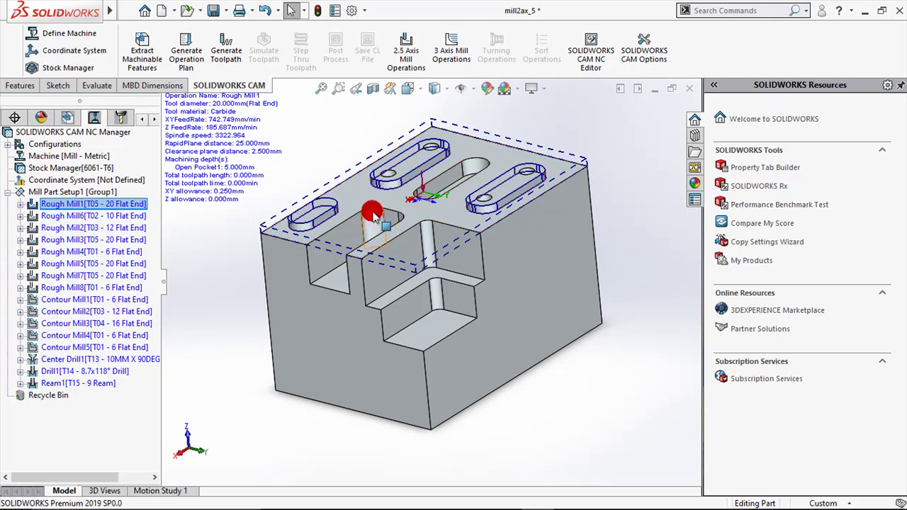
right_click(117, 203)
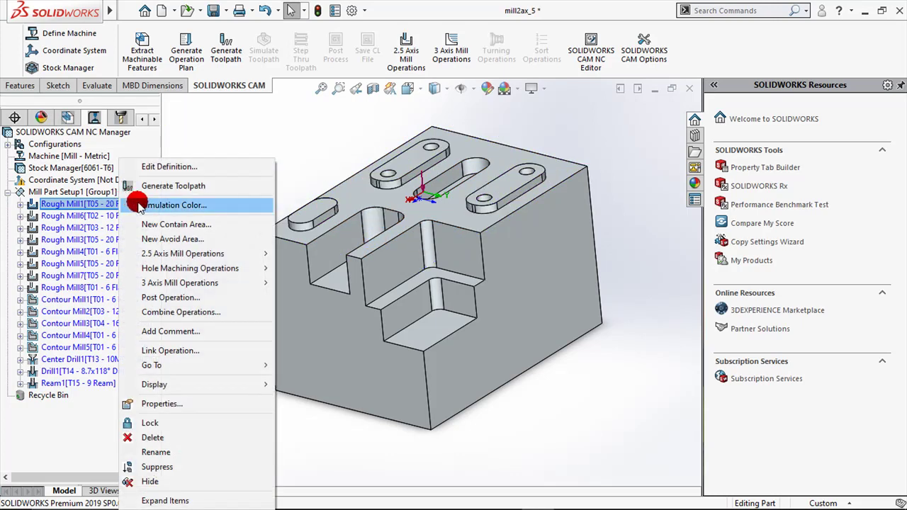
left_click(165, 170)
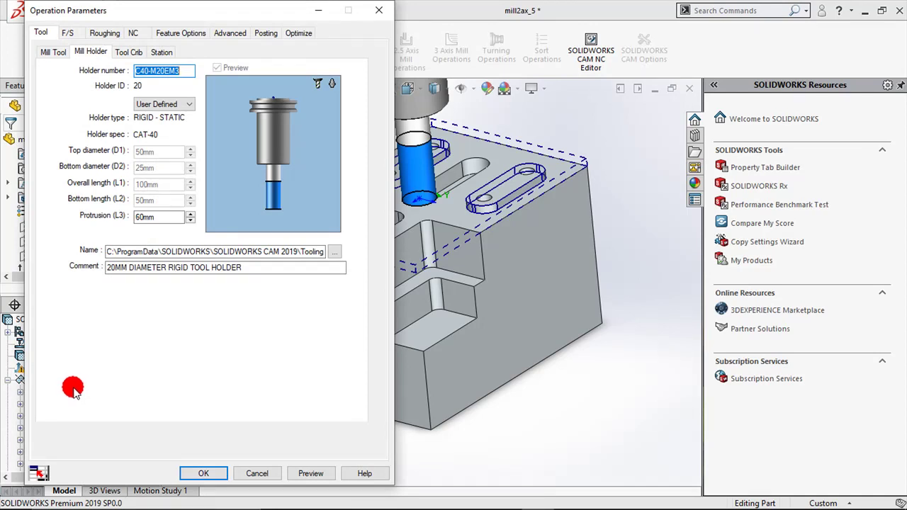
left_click(104, 34)
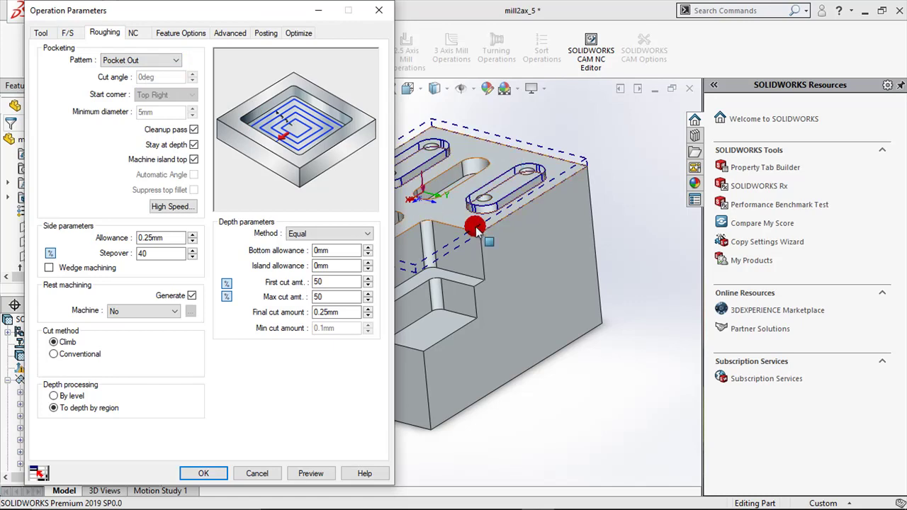
left_click_drag(179, 8, 137, 8)
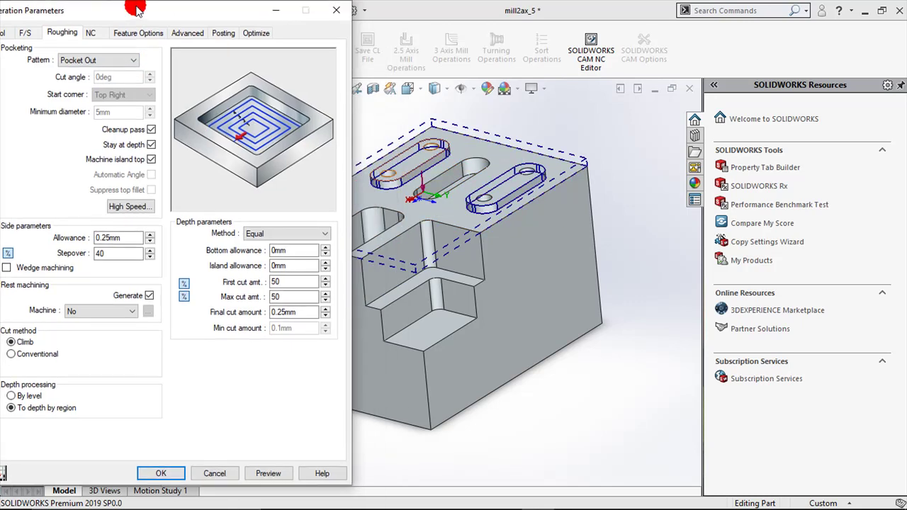
left_click(99, 61)
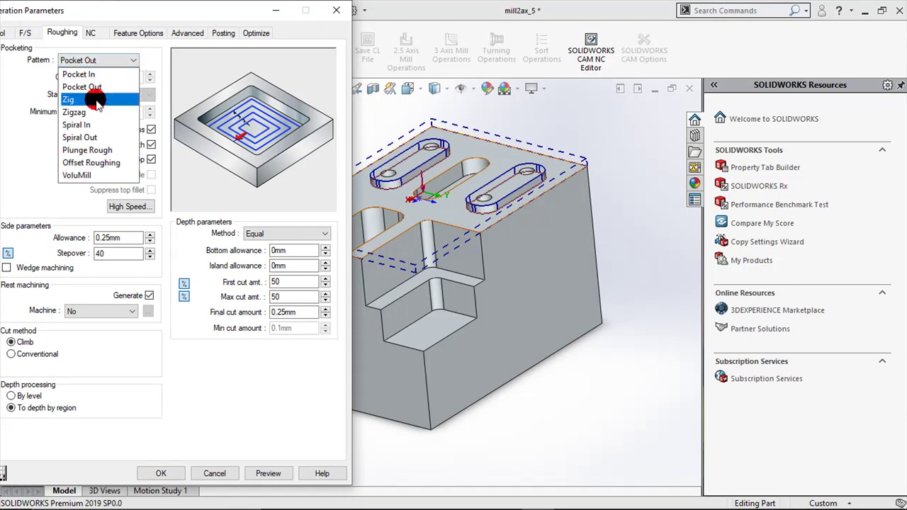
left_click(96, 112)
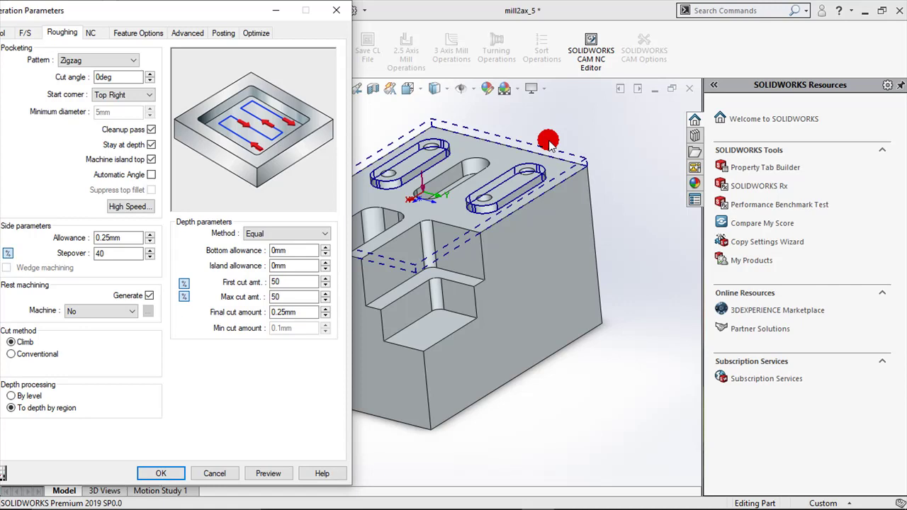
left_click(152, 160)
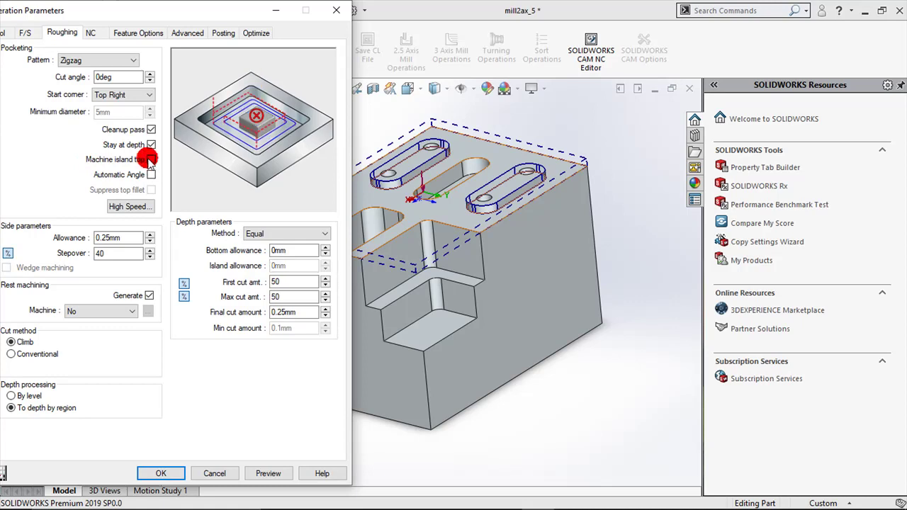
left_click(151, 161)
left_click(499, 185)
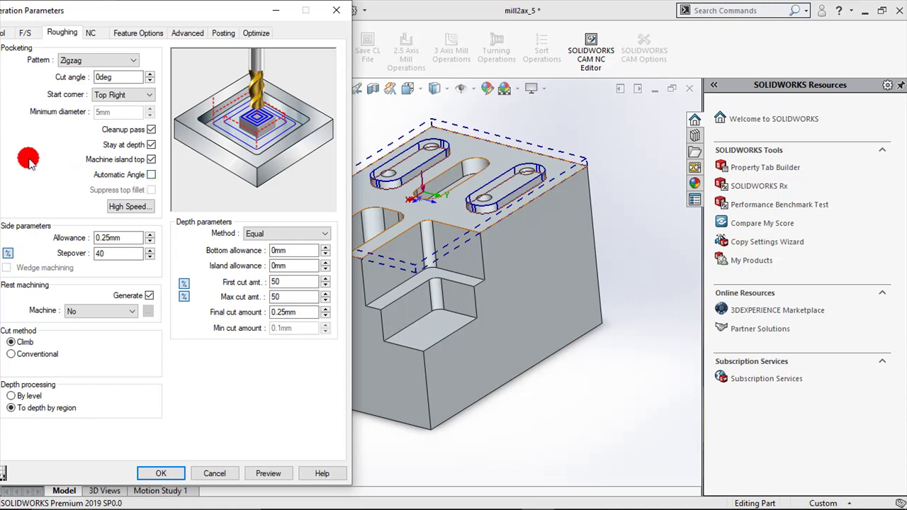
left_click(59, 61)
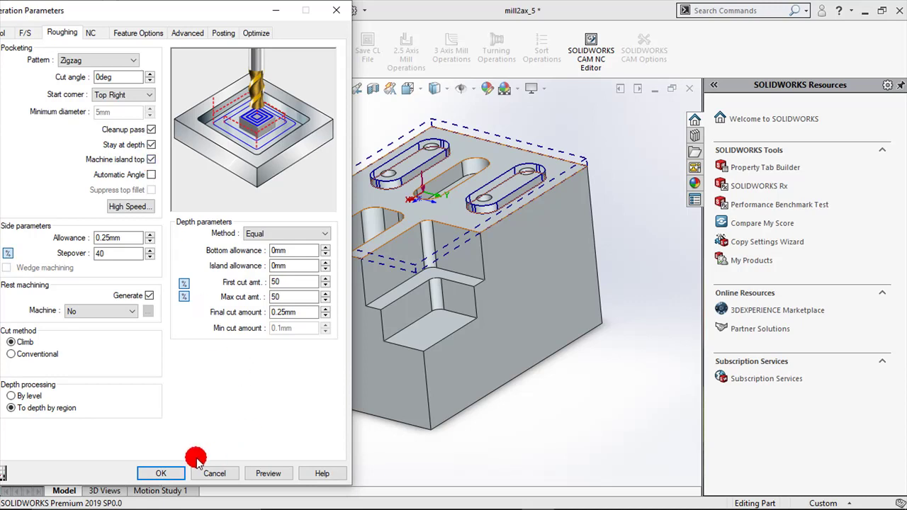
left_click(158, 473)
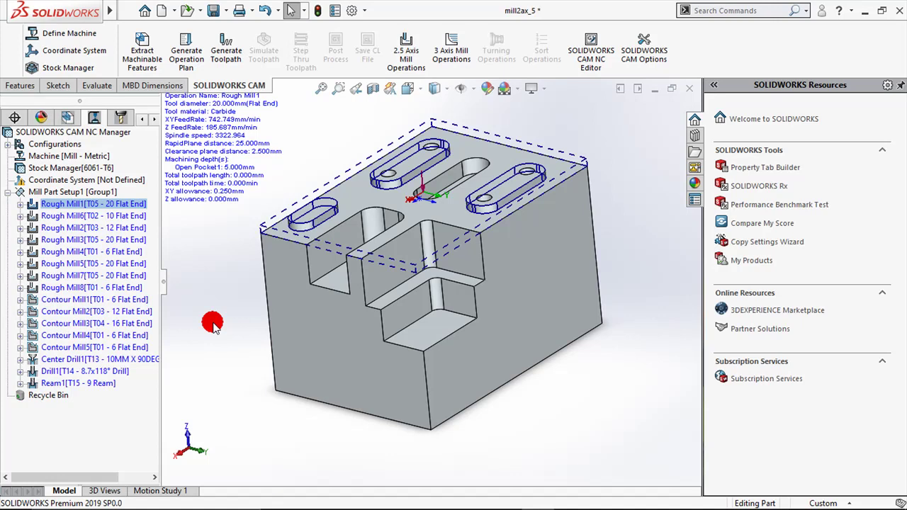
scroll(431, 203, "down", 2)
scroll(437, 213, "down", 2)
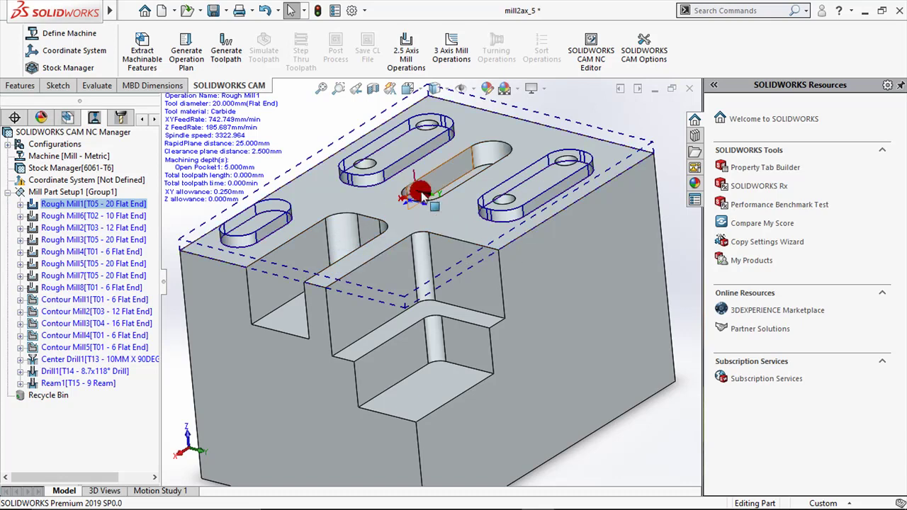
scroll(417, 193, "down", 2)
scroll(417, 191, "down", 2)
scroll(416, 190, "down", 2)
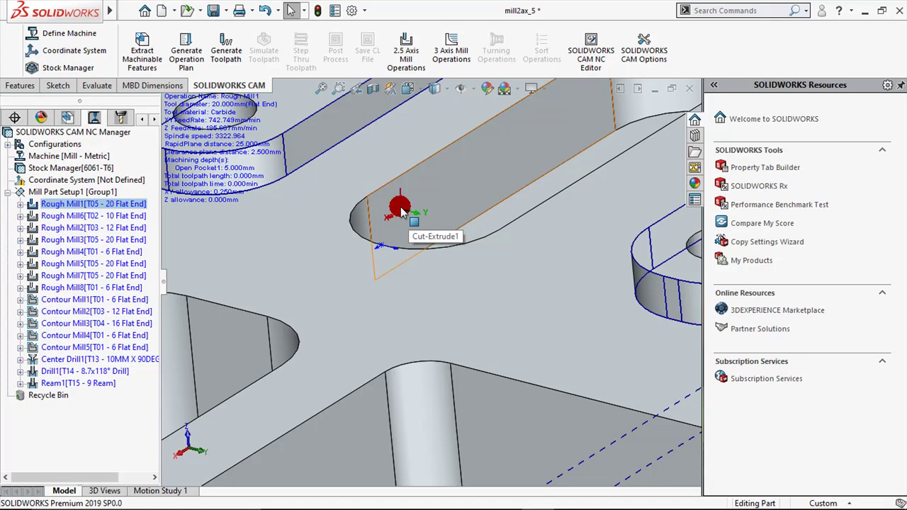
scroll(402, 211, "up", 2)
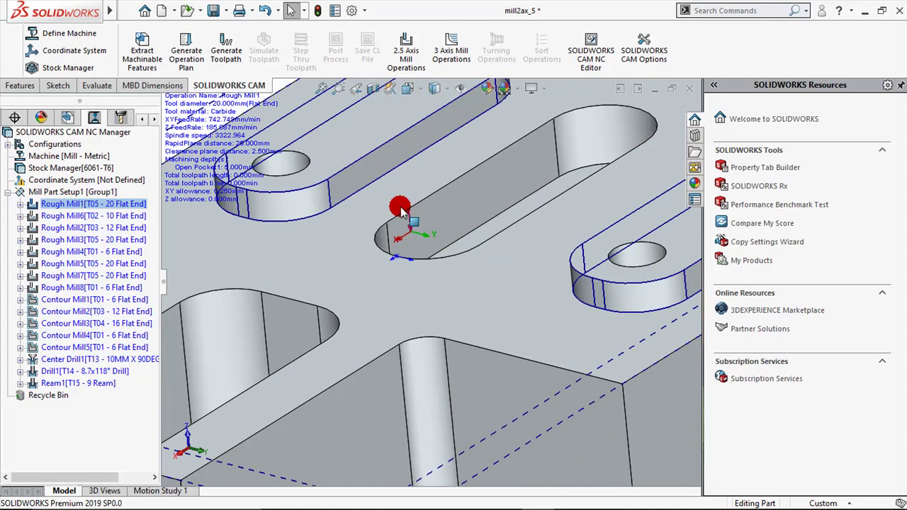
scroll(401, 211, "up", 4)
scroll(404, 210, "up", 3)
scroll(431, 264, "up", 1)
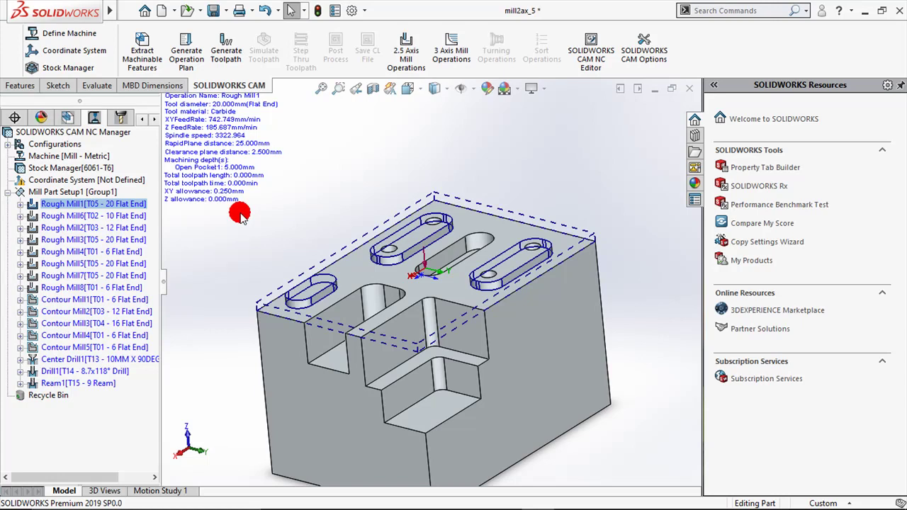
left_click(92, 193)
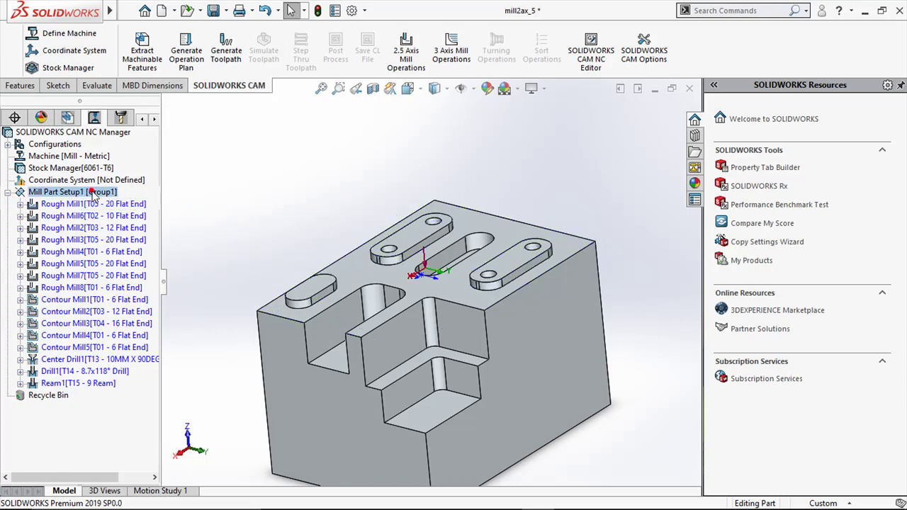
- Open Mill Part Setup1's origin settings and try user-defined, top, mid and bottom center positions
double_click(90, 190)
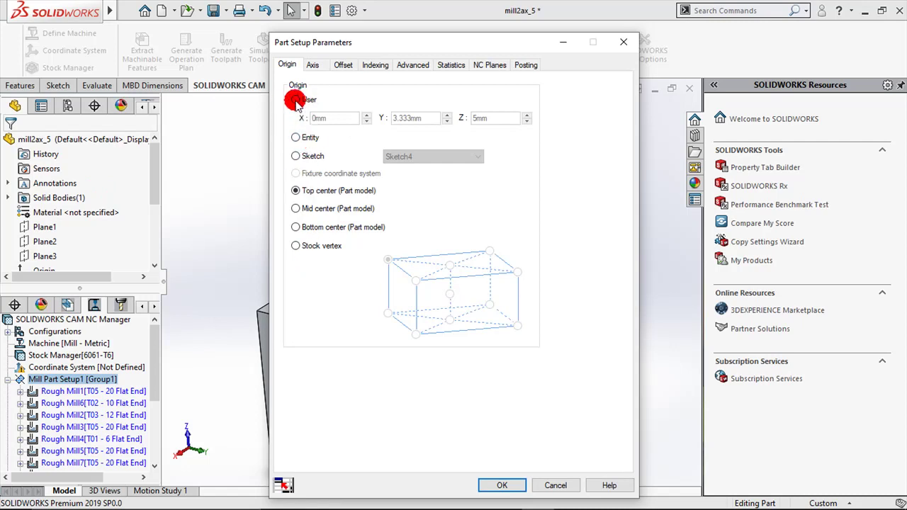
left_click(296, 100)
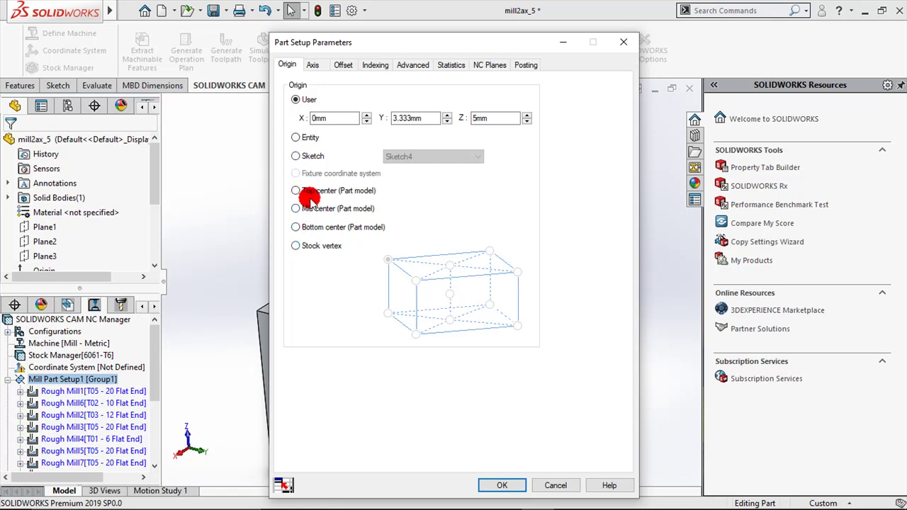
left_click(307, 194)
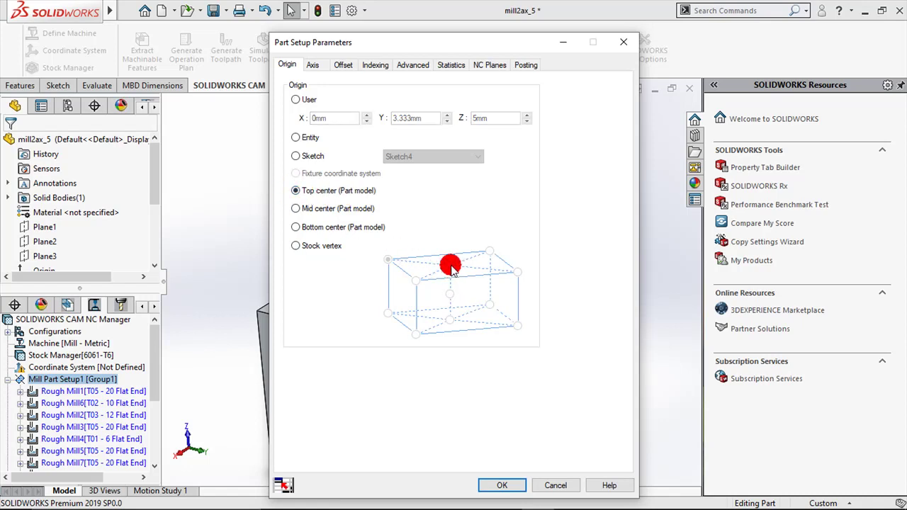
left_click(296, 209)
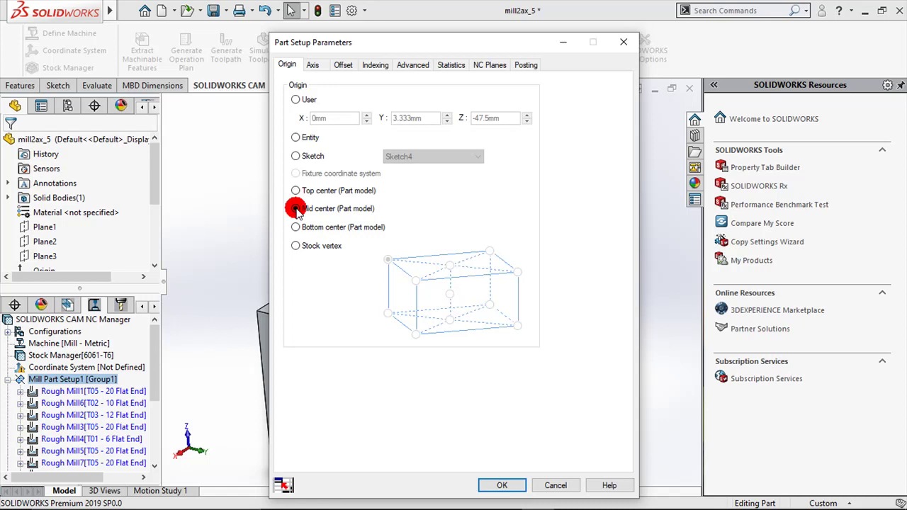
left_click(295, 227)
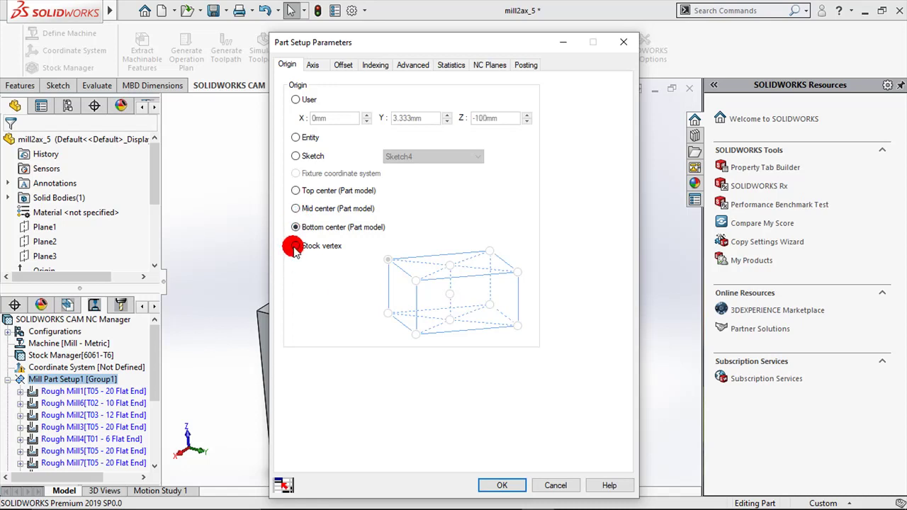
- Set the origin to the top-left stock vertex (X -81mm, Y 61mm, Z 6mm) and confirm
left_click(295, 248)
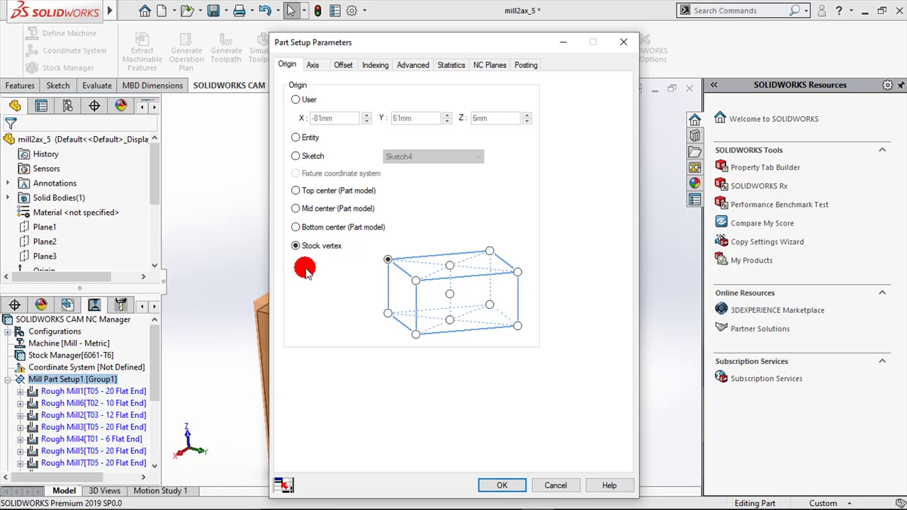
left_click(417, 281)
left_click(450, 294)
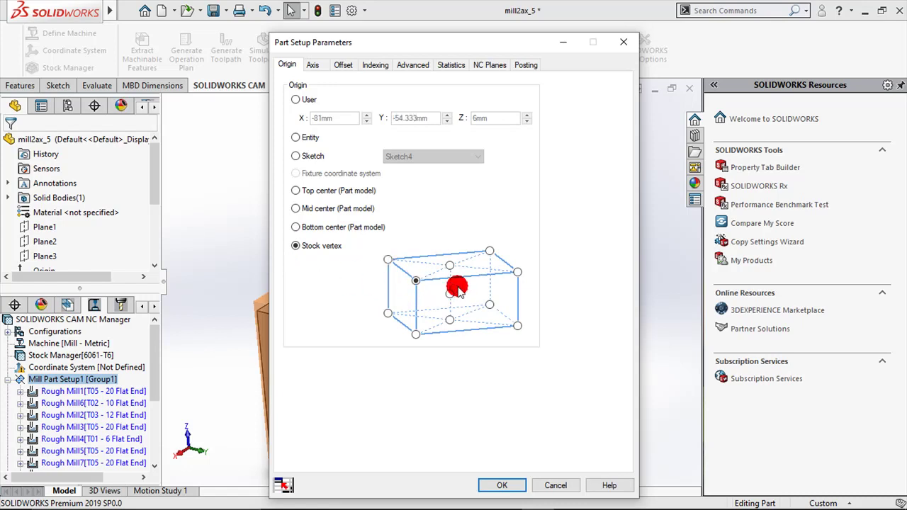
left_click(449, 319)
left_click(489, 305)
left_click(518, 327)
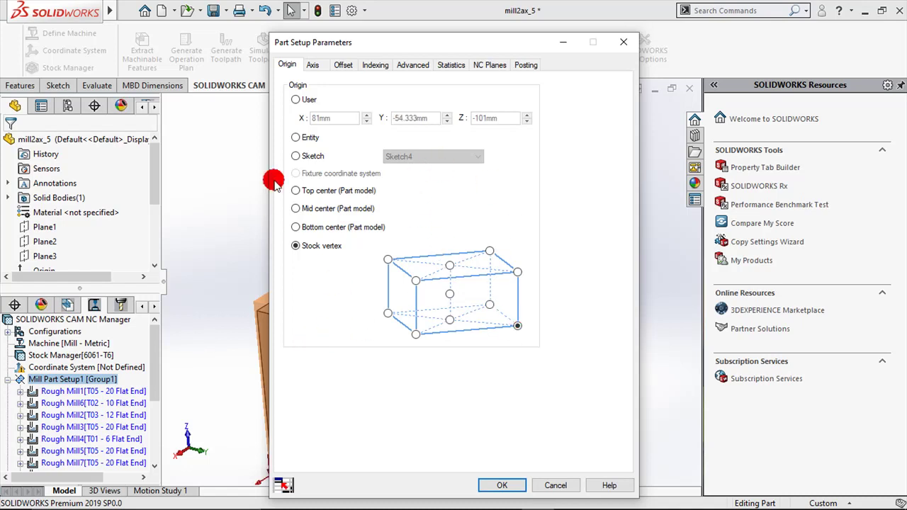
left_click(388, 261)
left_click(490, 484)
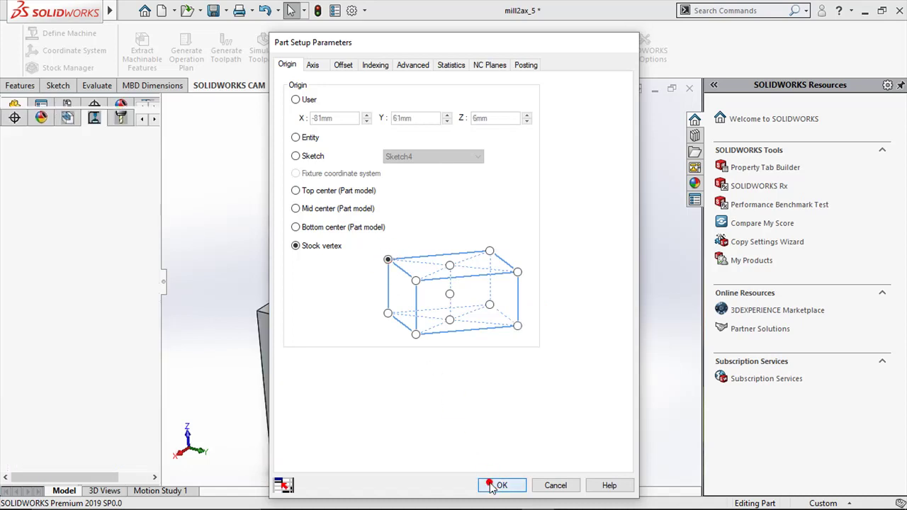
- Change Mill Part Setup1's origin to the top-back-right stock corner
scroll(473, 299, "down", 3)
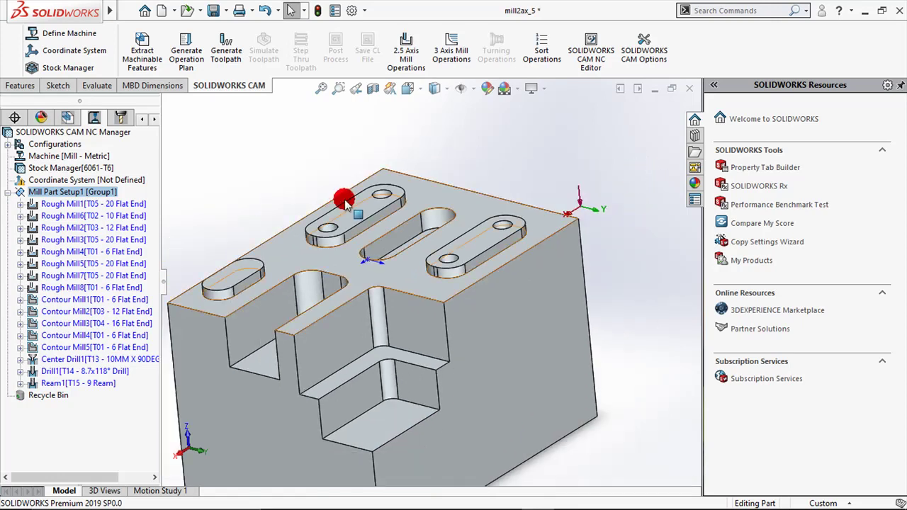
right_click(79, 191)
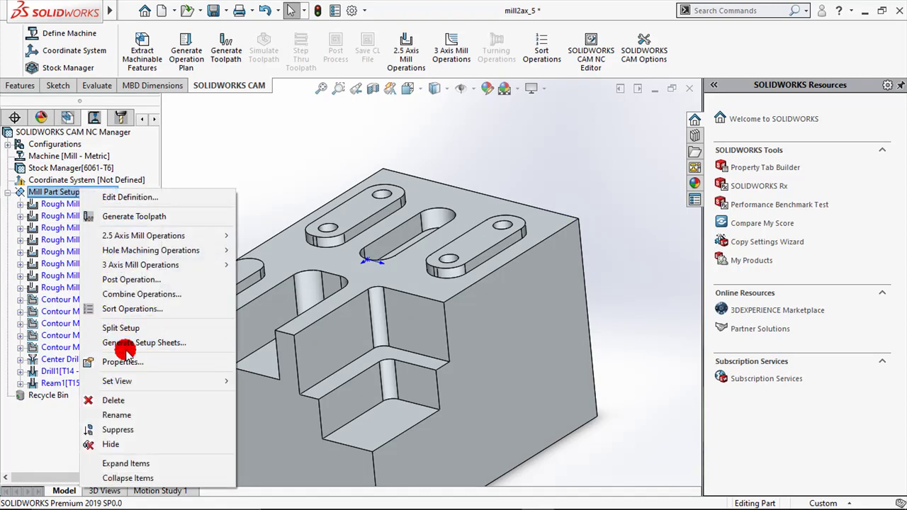
left_click(129, 197)
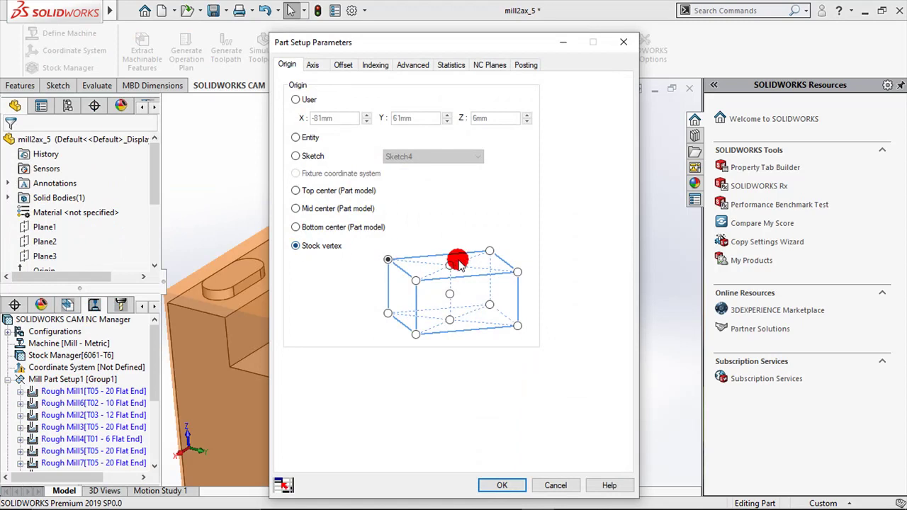
left_click(490, 251)
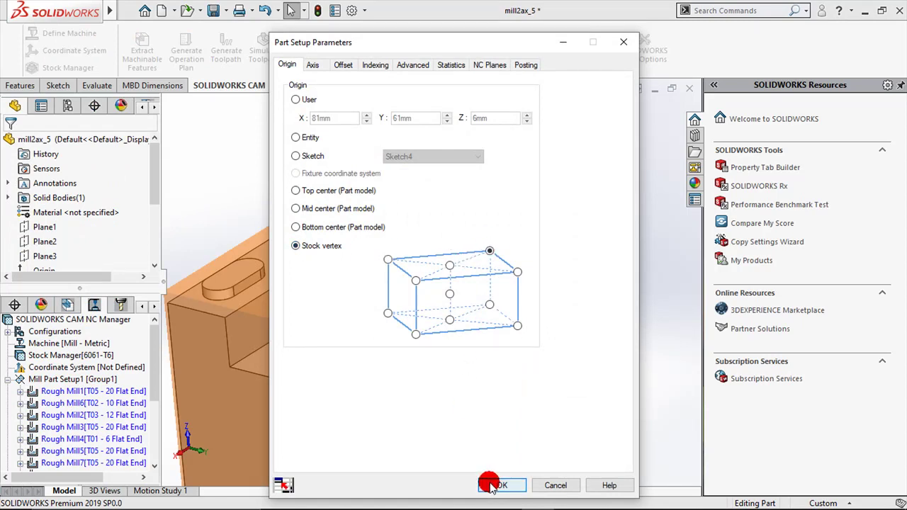
left_click(496, 485)
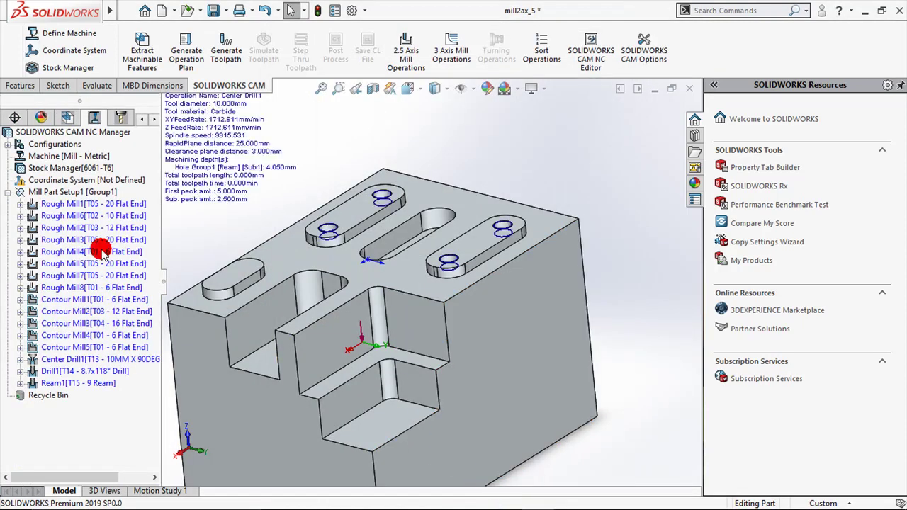
- Move the origin to the front-left top stock vertex at X -81mm, Y -54.333mm
right_click(94, 192)
left_click(114, 199)
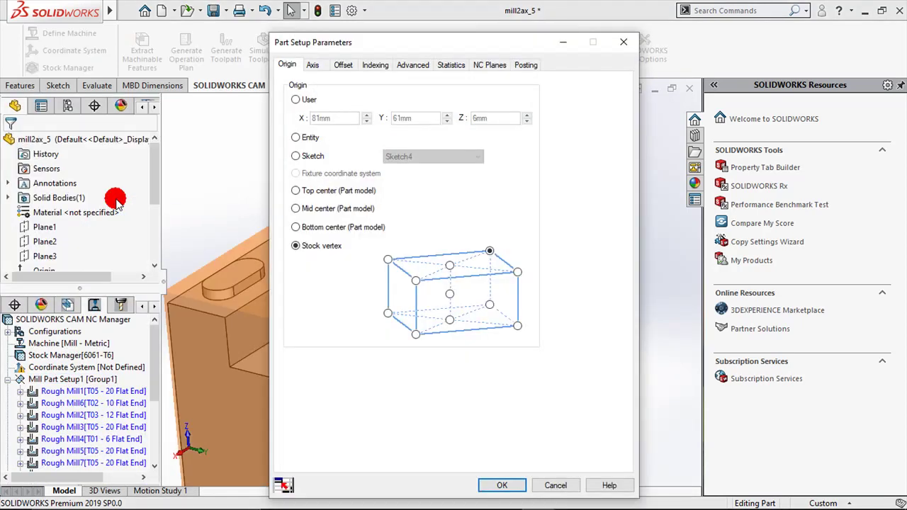
left_click(417, 281)
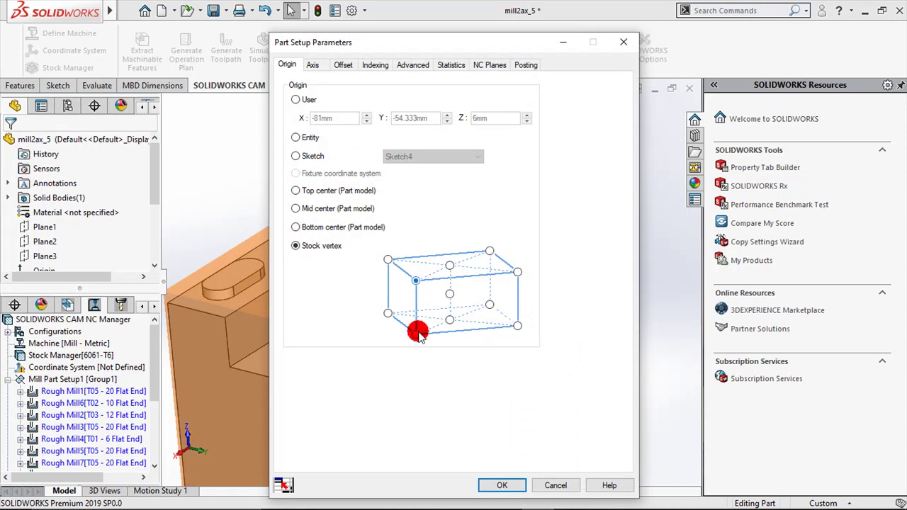
left_click(511, 487)
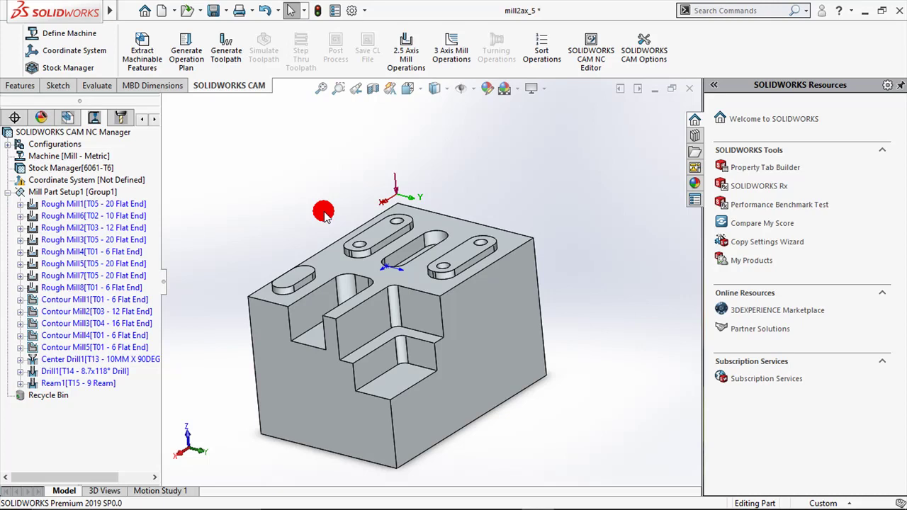
left_click(97, 191)
left_click(198, 200)
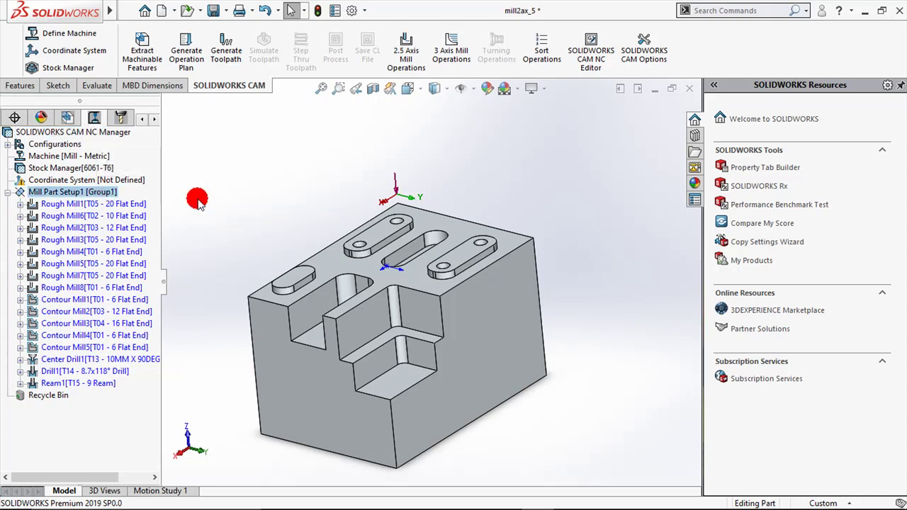
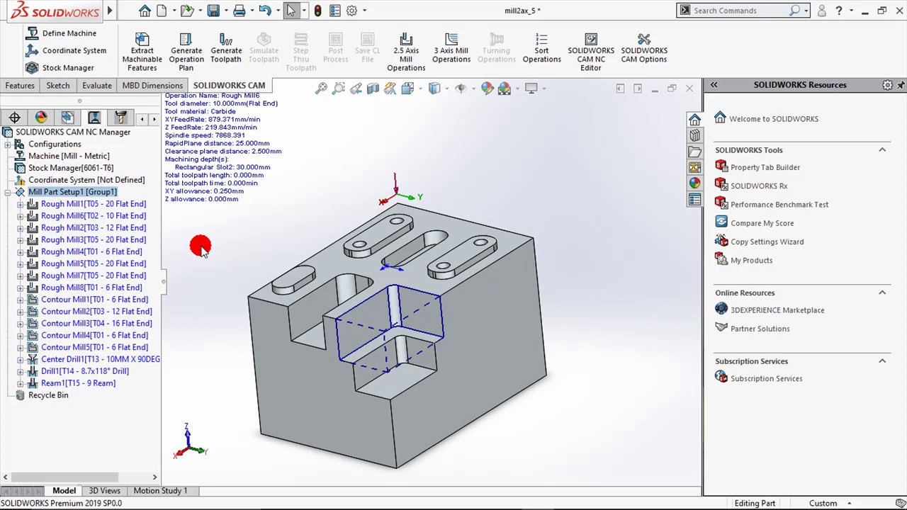
- Combine Mill Part Setup1's Rough Mill and Contour Mill operations, keeping Regenerate toolpath on
right_click(90, 192)
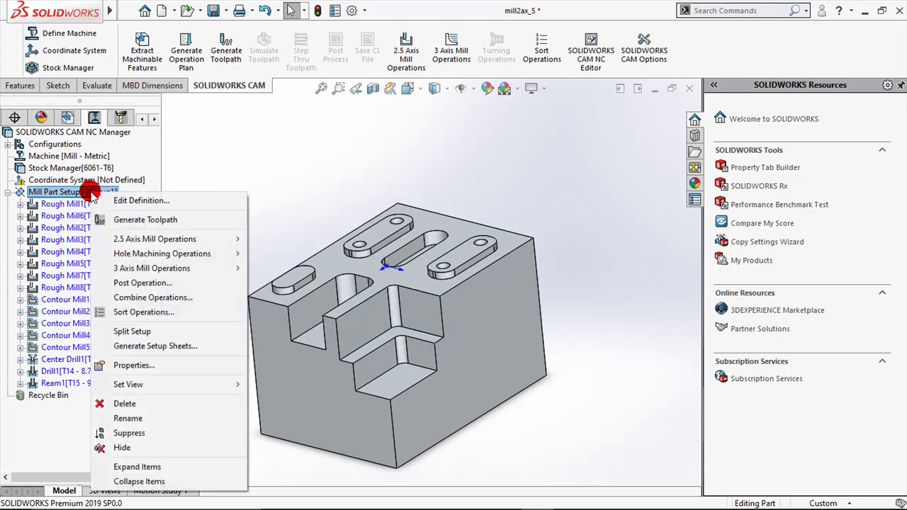
left_click(175, 301)
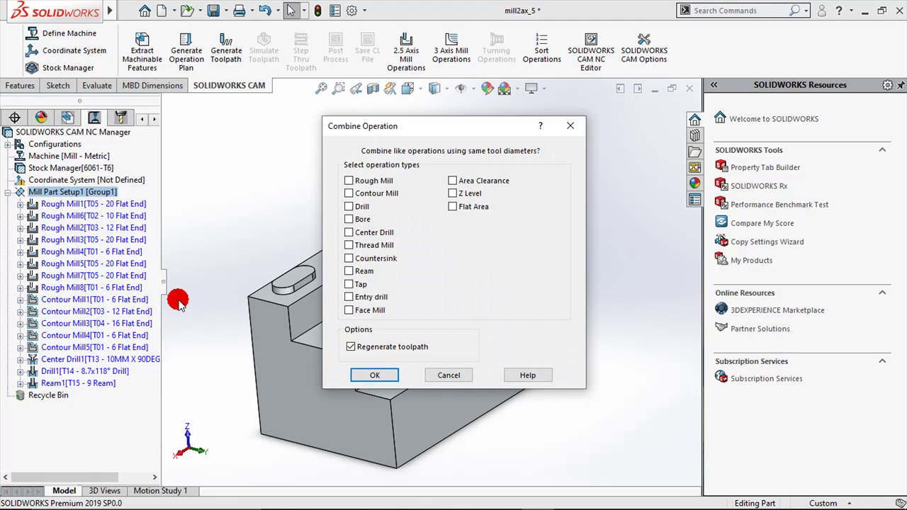
left_click(368, 181)
left_click(369, 195)
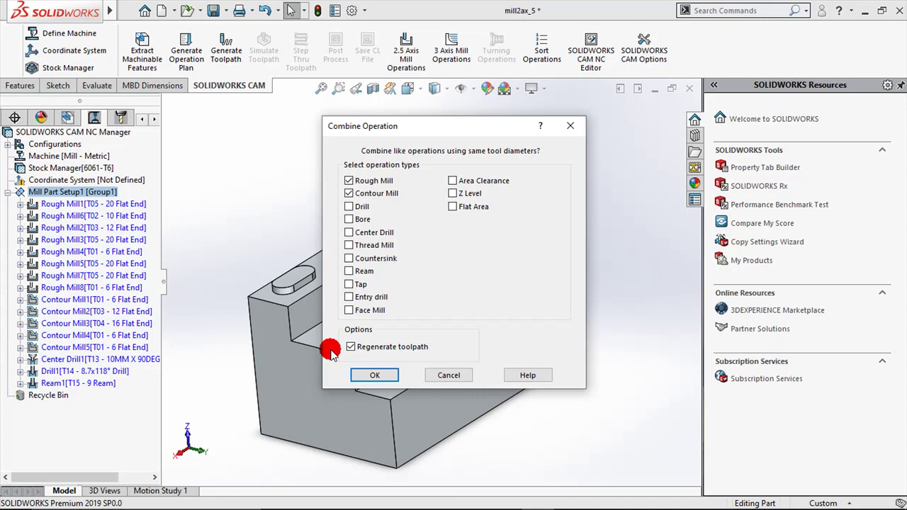
left_click(365, 375)
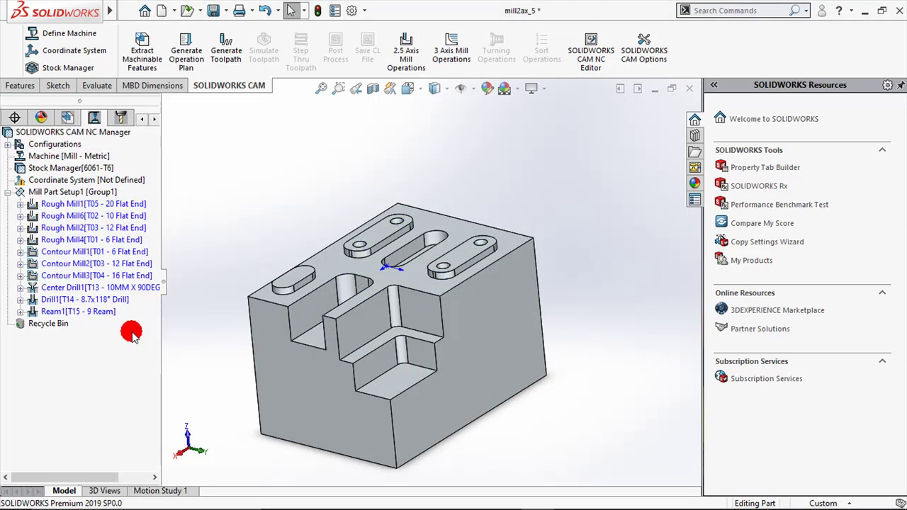
mouse_move(93, 204)
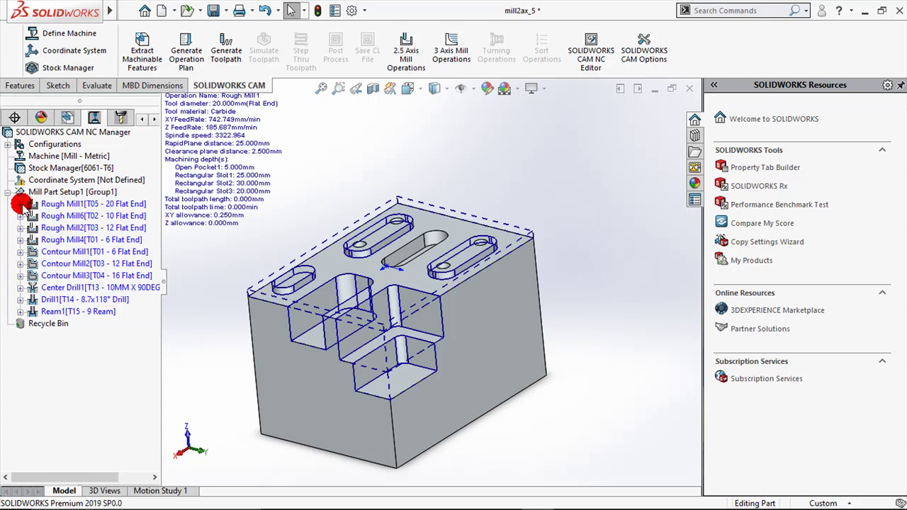
left_click(21, 204)
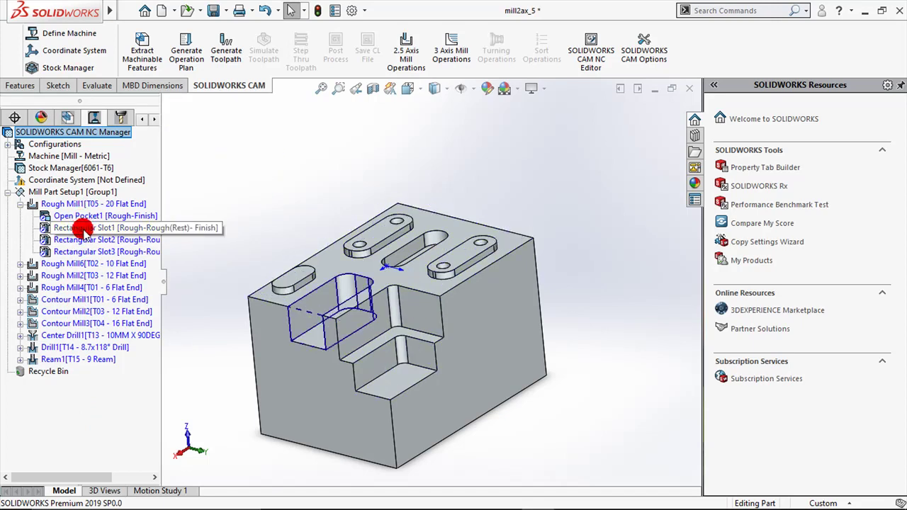
left_click(19, 204)
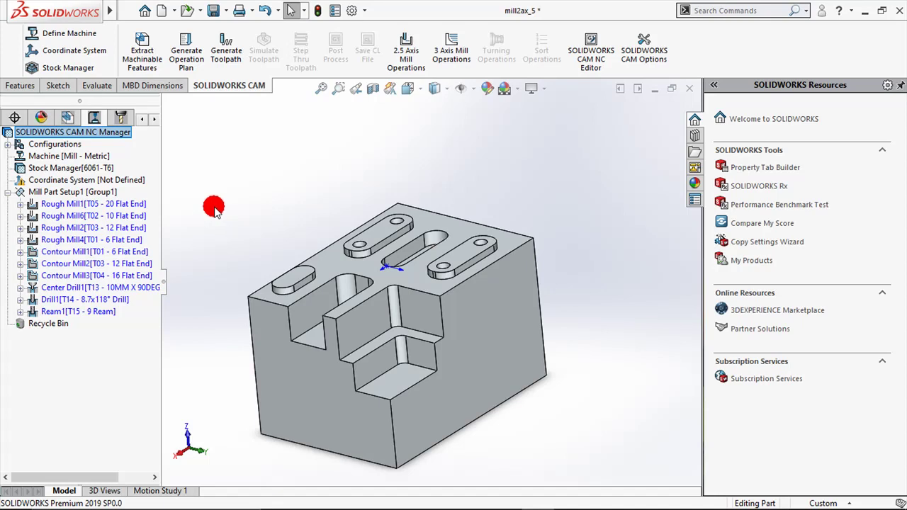
- Generate all toolpaths and review Rough Mill1, Ream1, Center Drill1, Contour Mill2 and Rough Mill2
left_click(225, 56)
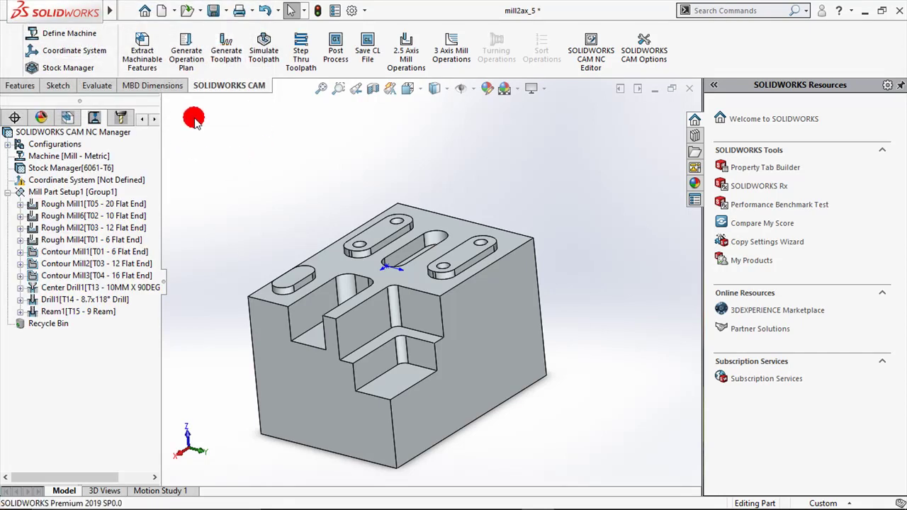
left_click(60, 205)
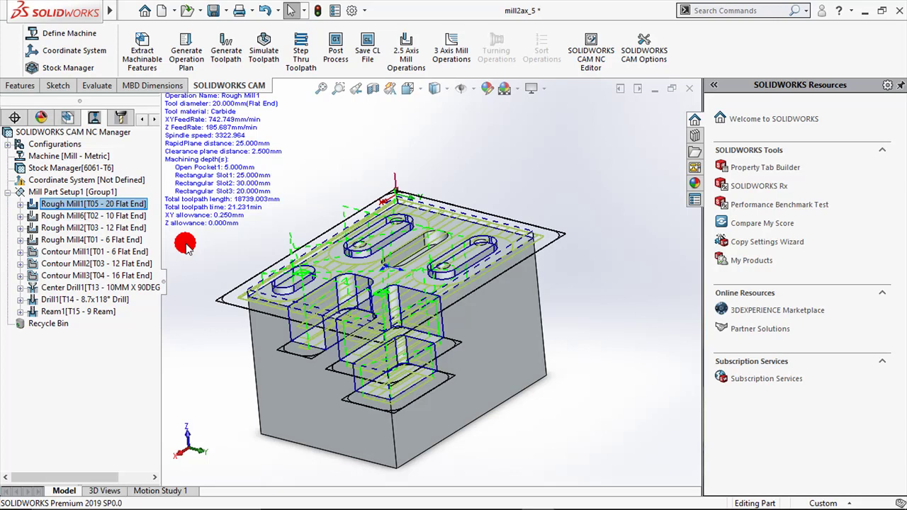
left_click(85, 311)
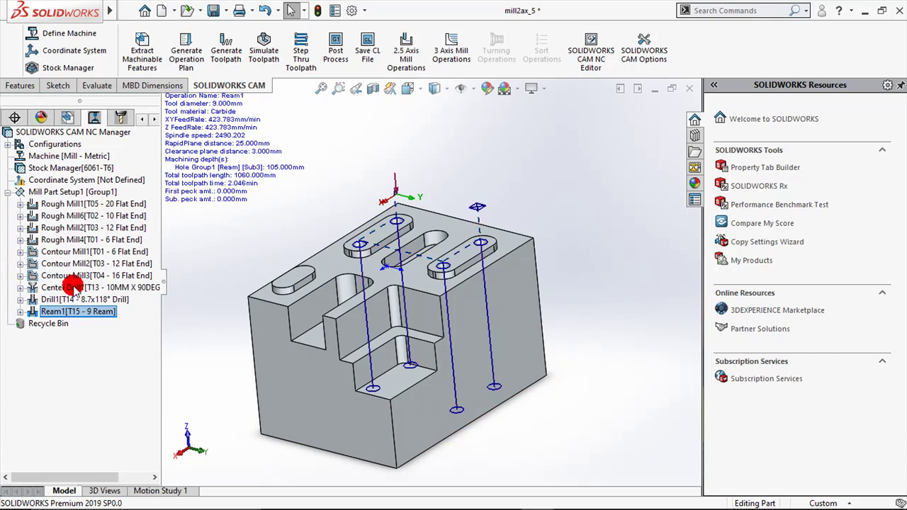
left_click(43, 287)
left_click(83, 263)
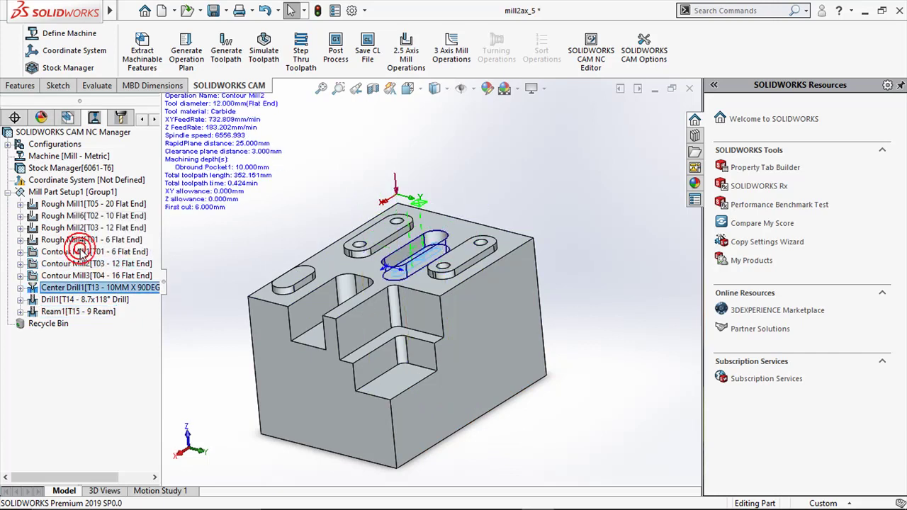
left_click(81, 228)
- Inspect the Ream1 toolpath: 9 mm reamer, four holes to 105 mm depth
left_click(219, 252)
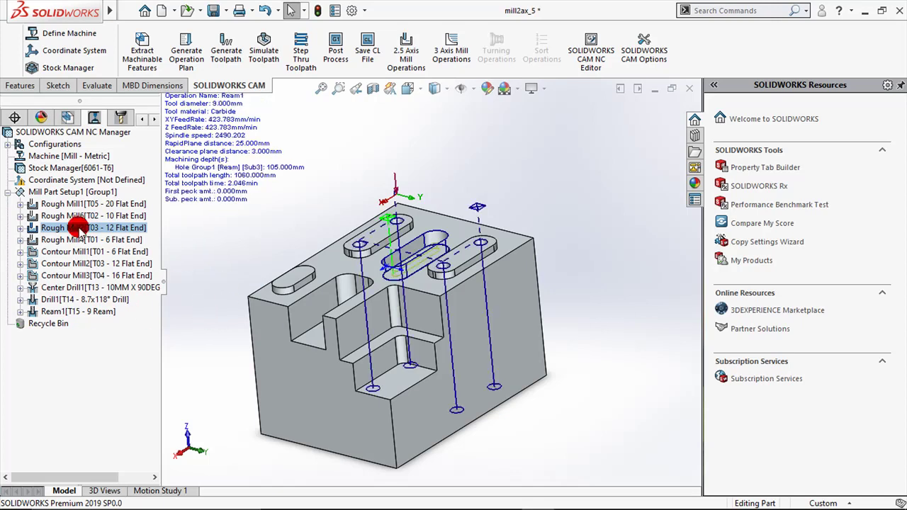
left_click(121, 316)
left_click(422, 306)
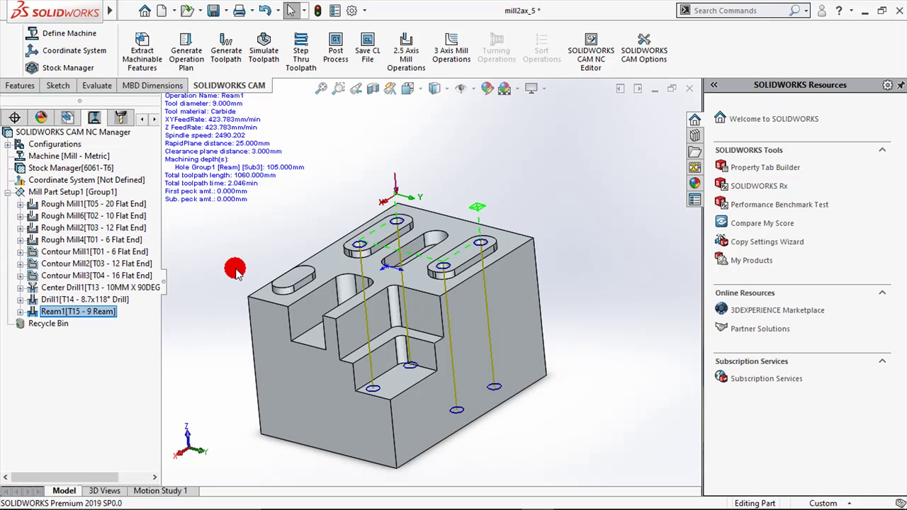
left_click(101, 315)
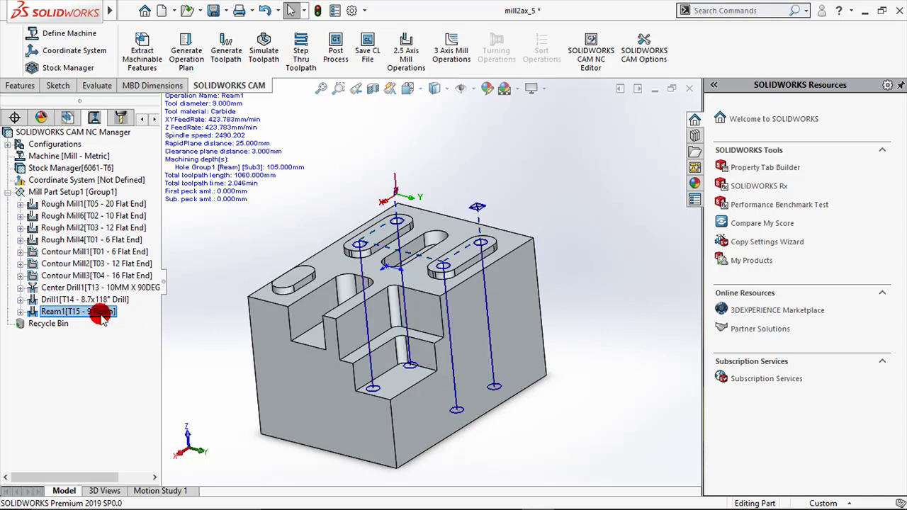
left_click(255, 245)
left_click(209, 263)
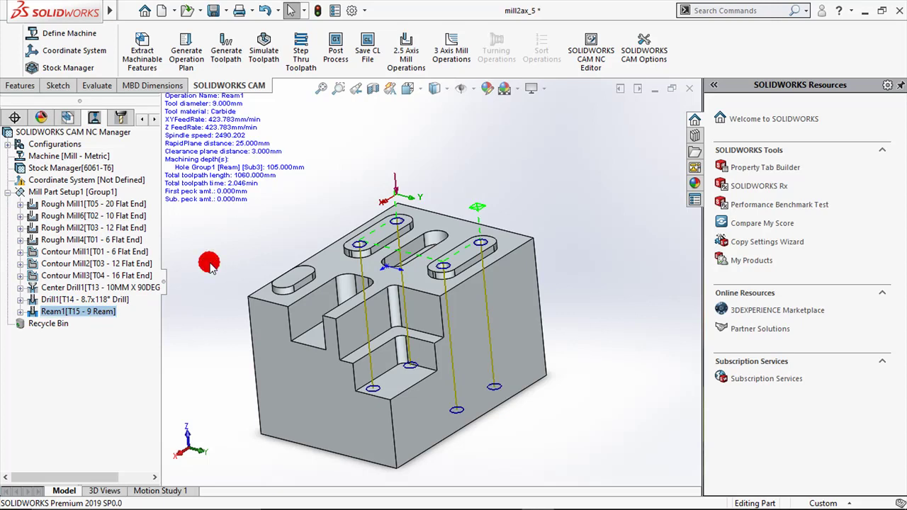
- Run the toolpath simulation at adjusted speed, pausing as Rough Mill1's 20 mm end mill clears the top pockets
left_click(261, 49)
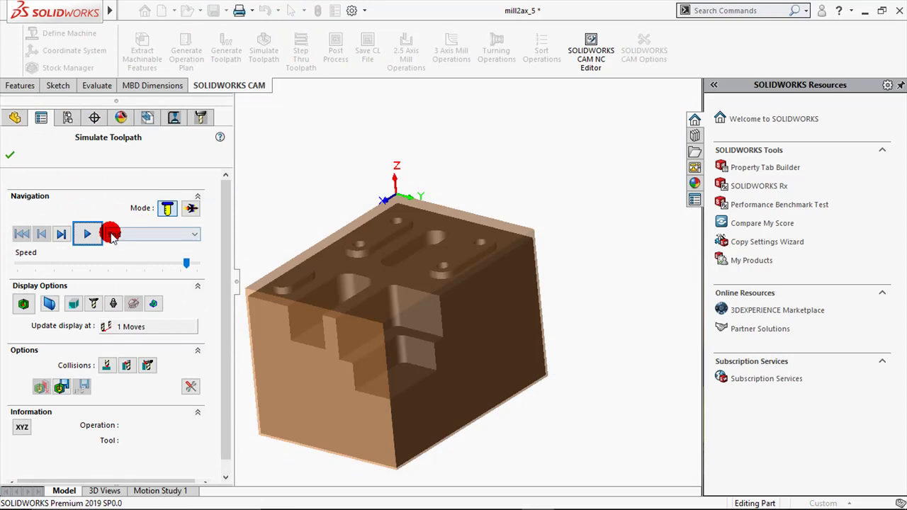
left_click(88, 233)
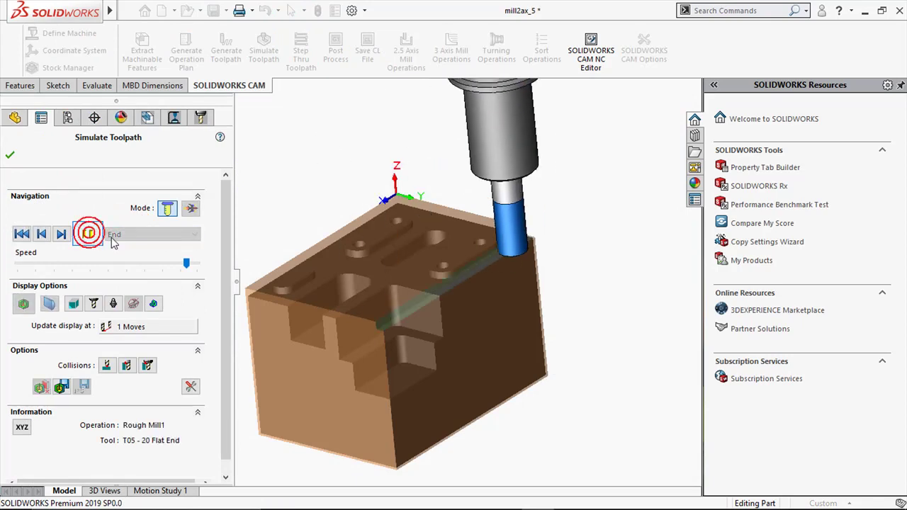
left_click(179, 263)
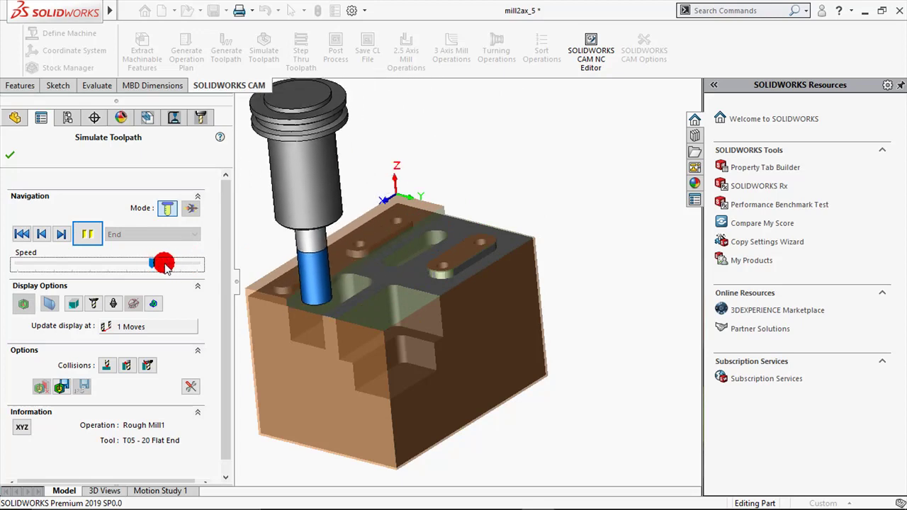
left_click_drag(145, 268, 174, 263)
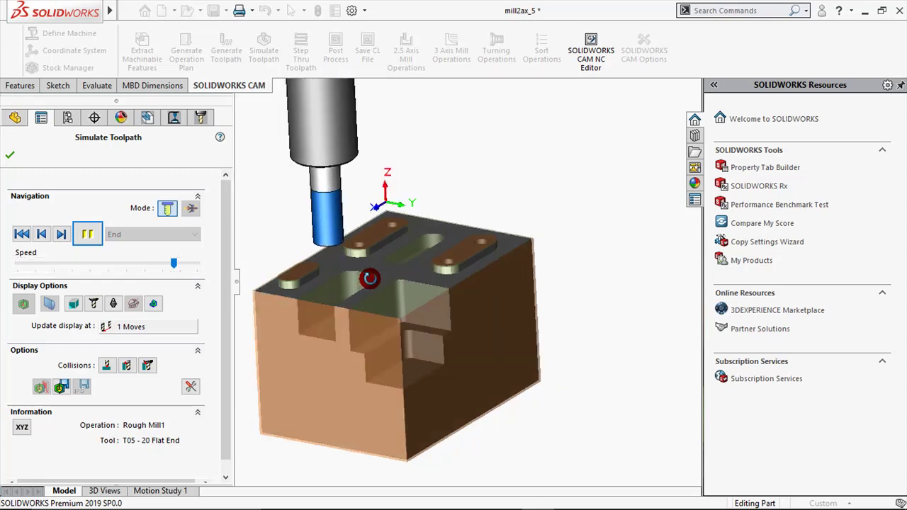
middle_click_drag(425, 307, 476, 305)
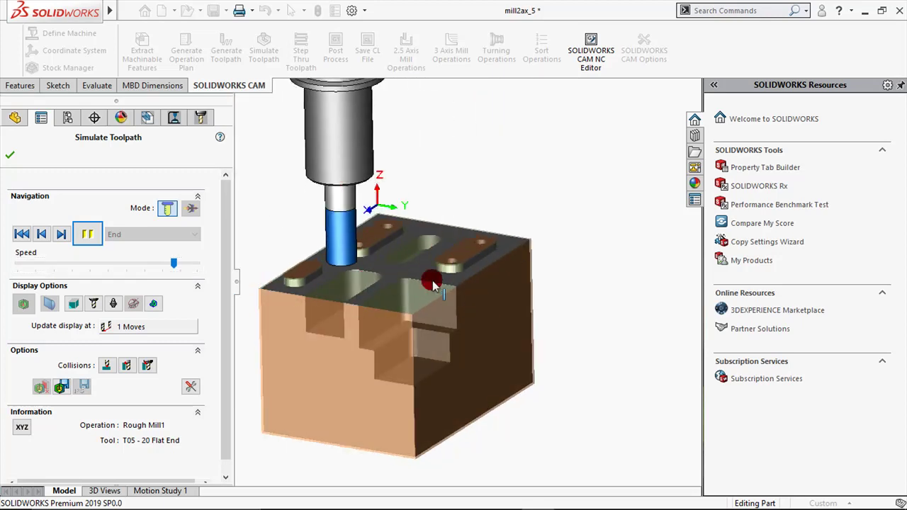
left_click(51, 232)
left_click(75, 233)
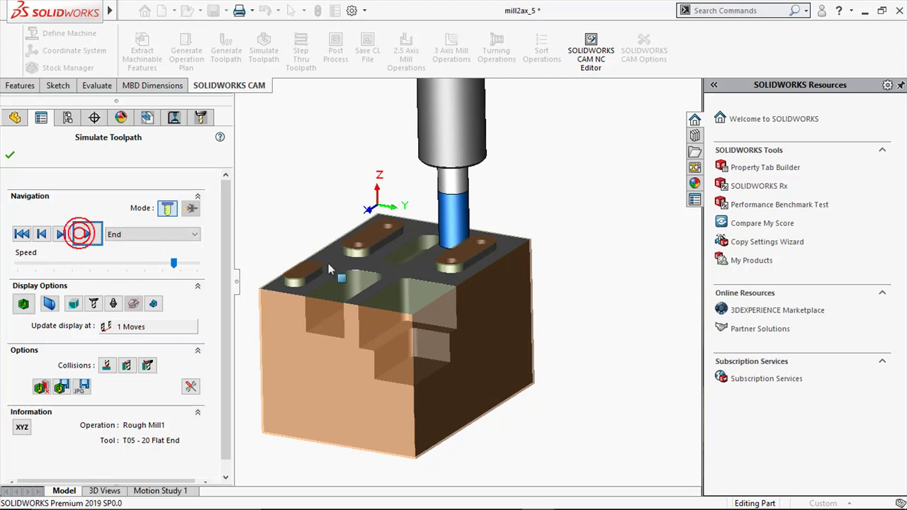
middle_click_drag(374, 270, 396, 296)
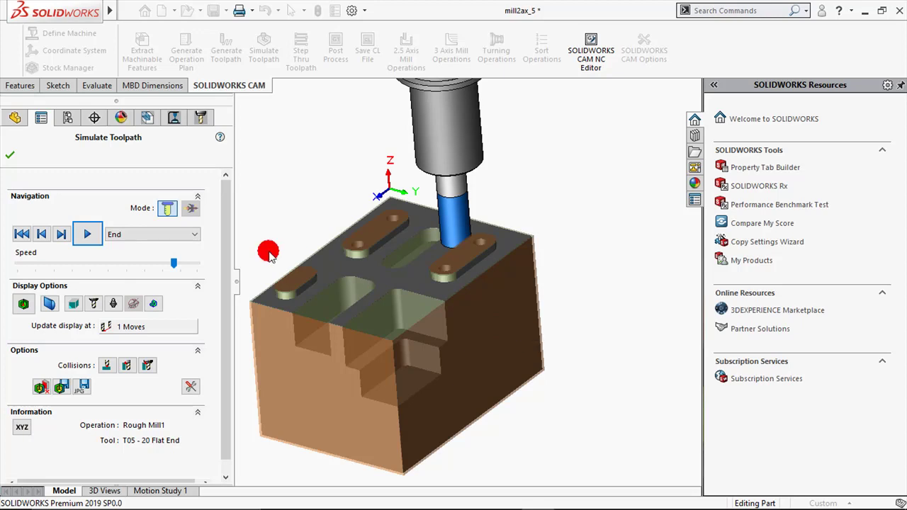
- Continue the simulation through the roughing passes to Rough Mill4, orbiting to view the pockets
left_click(88, 234)
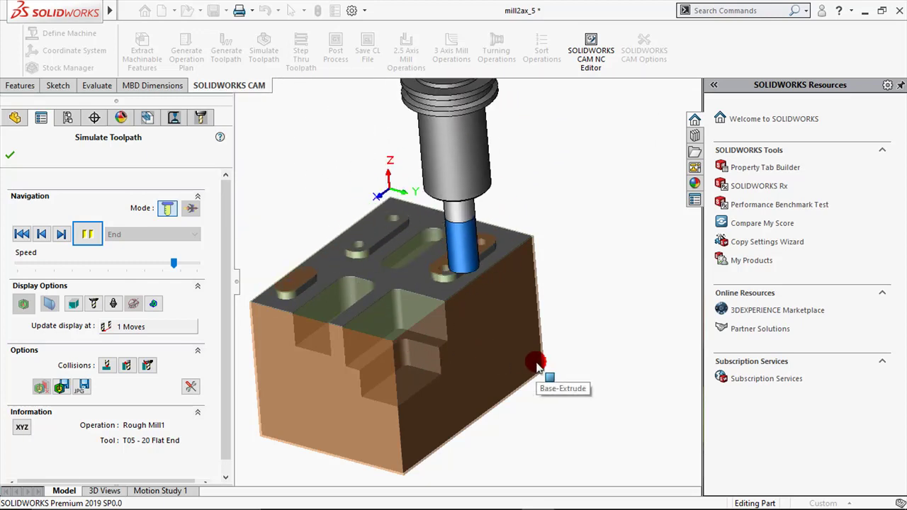
left_click(77, 232)
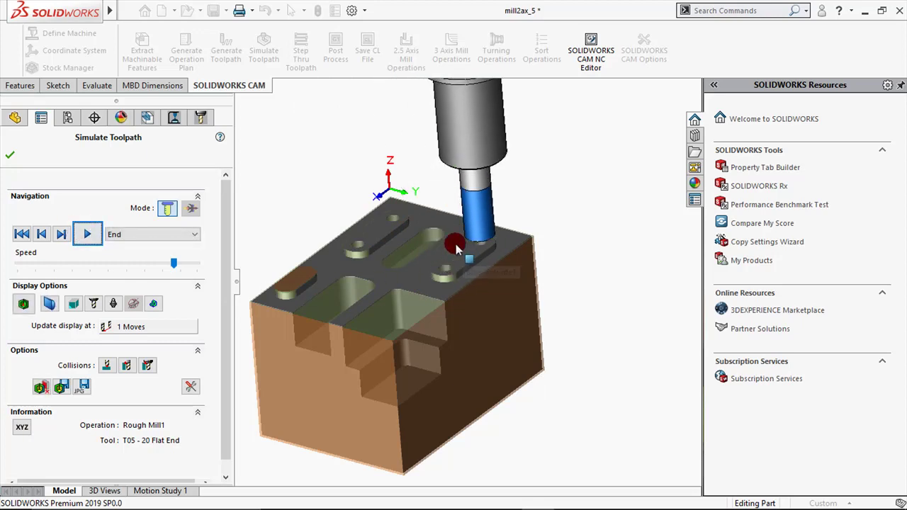
left_click(89, 236)
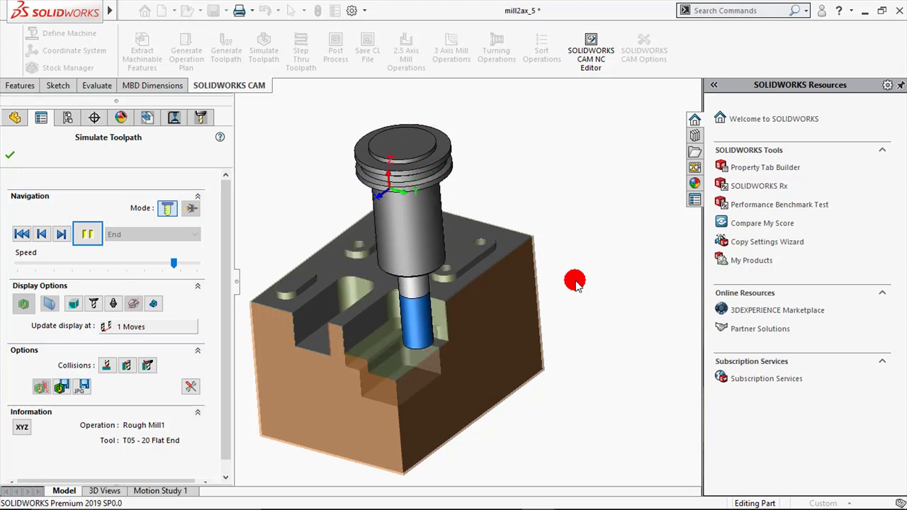
mouse_move(514, 353)
middle_mouse_down()
mouse_move(460, 323)
mouse_move(453, 340)
mouse_move(397, 366)
mouse_move(462, 375)
middle_mouse_up()
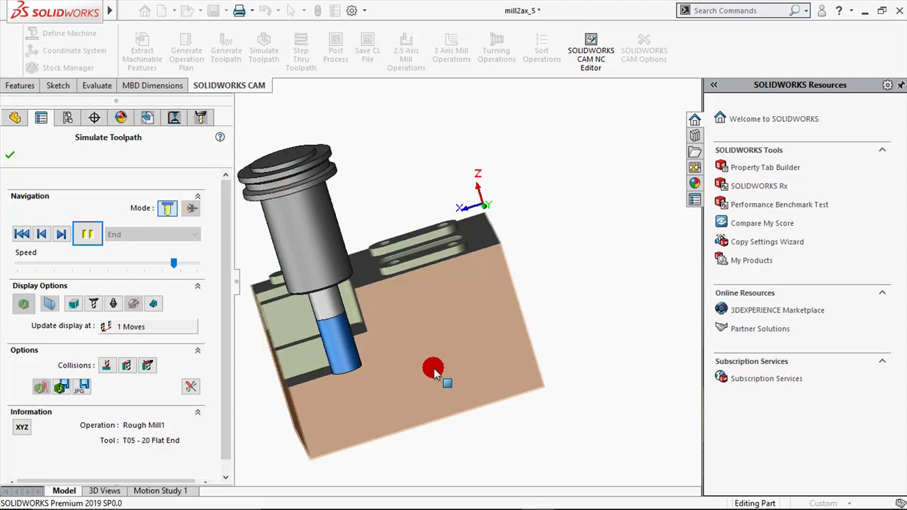
middle_click_drag(399, 374, 418, 371)
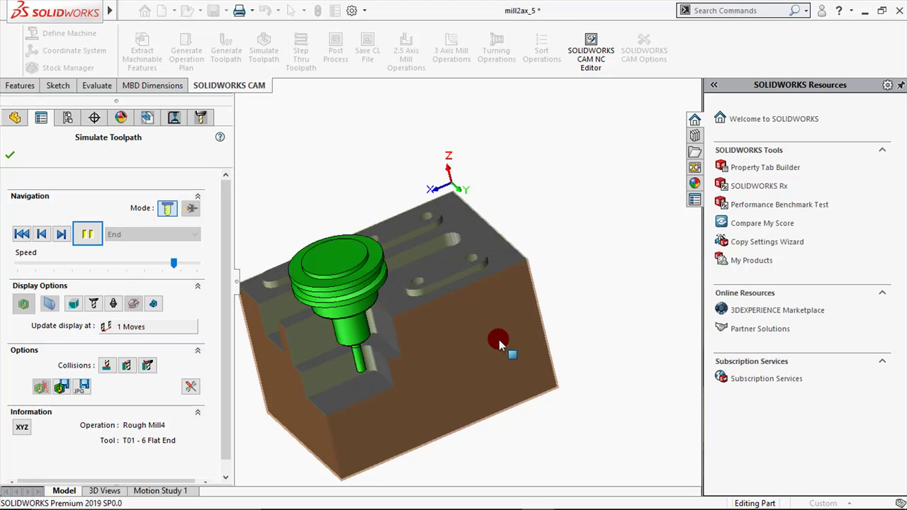
- Simulate through the contour cuts to Ream1, stepping back to inspect where the reamer holder meets the part
middle_click_drag(498, 339, 492, 312)
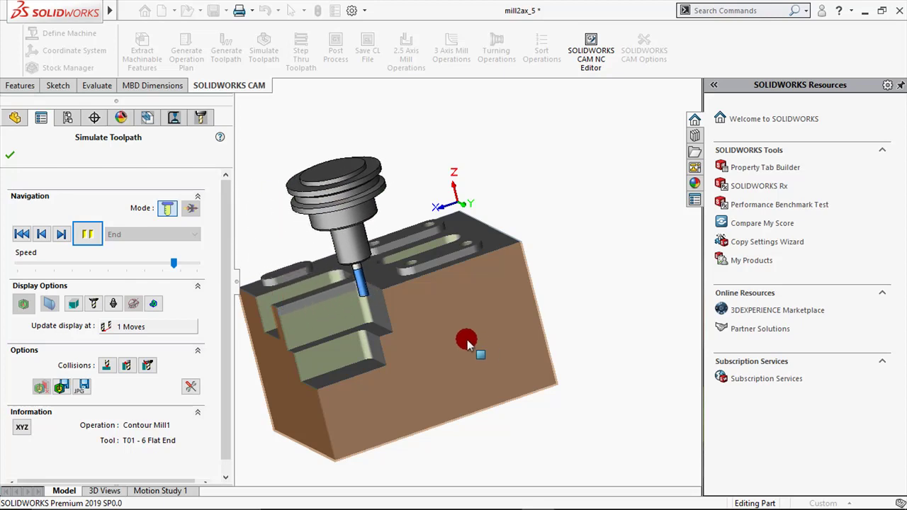
middle_click_drag(479, 338, 455, 347)
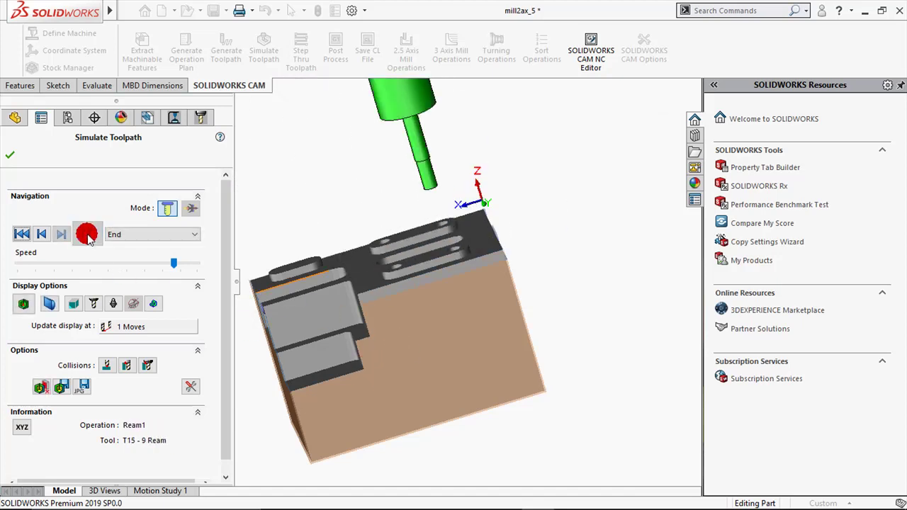
left_click(43, 240)
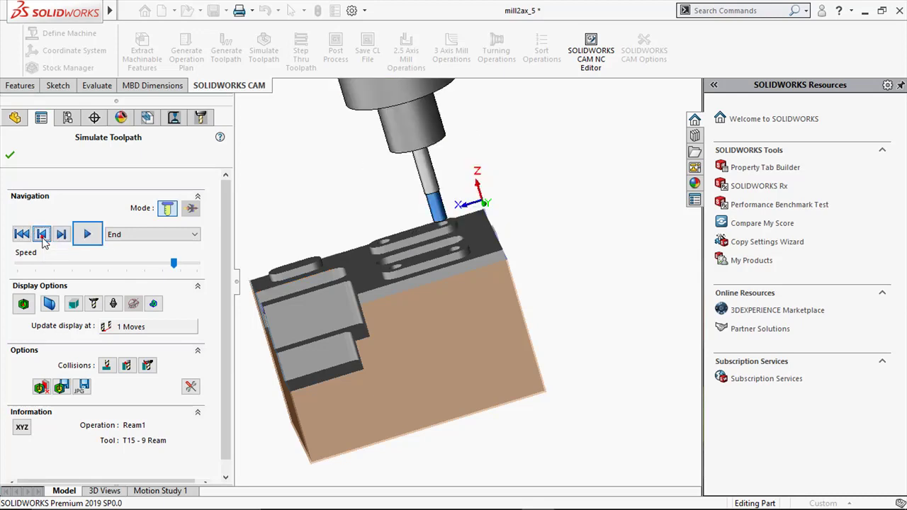
left_click(43, 240)
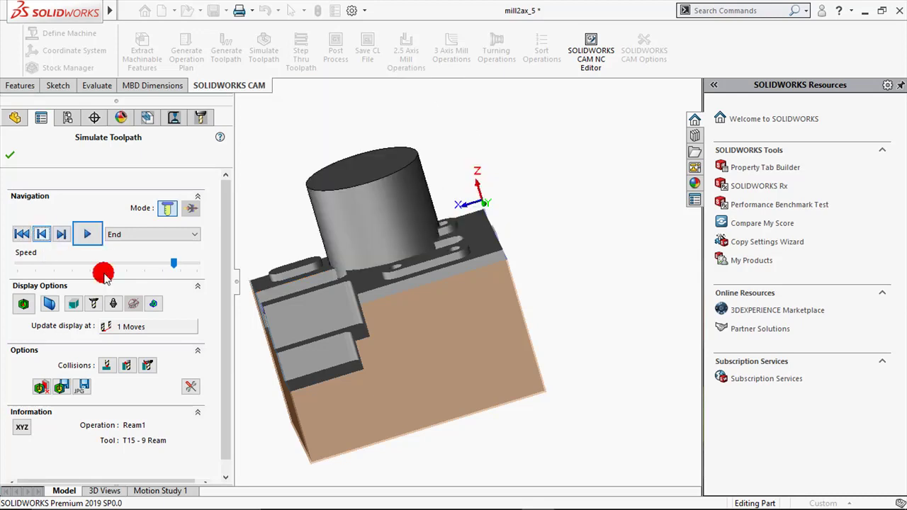
mouse_move(507, 276)
middle_mouse_down()
mouse_move(611, 495)
mouse_move(381, 303)
middle_mouse_up()
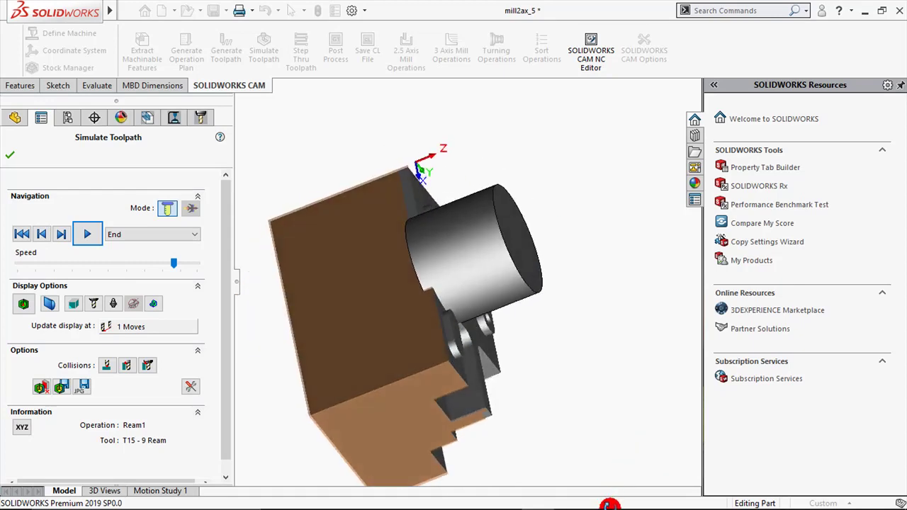
mouse_move(522, 352)
middle_mouse_down()
mouse_move(415, 260)
mouse_move(397, 278)
middle_mouse_up()
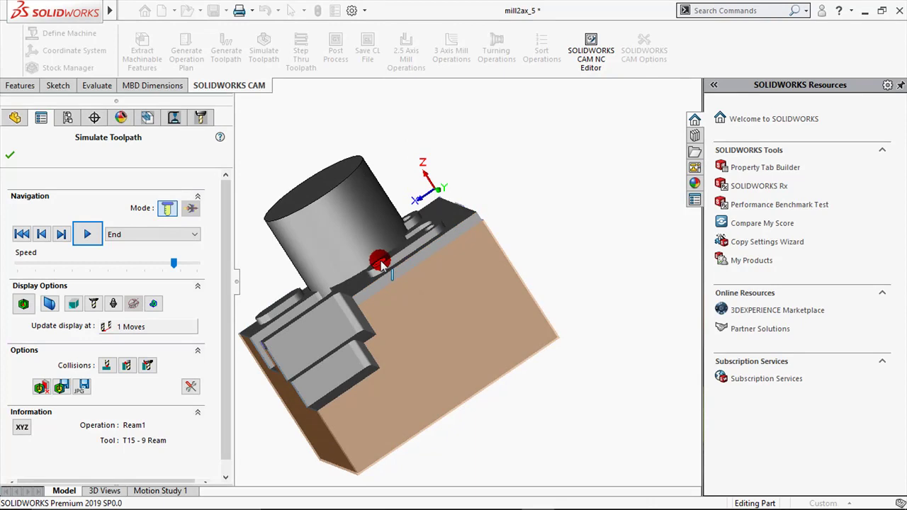
left_click(86, 239)
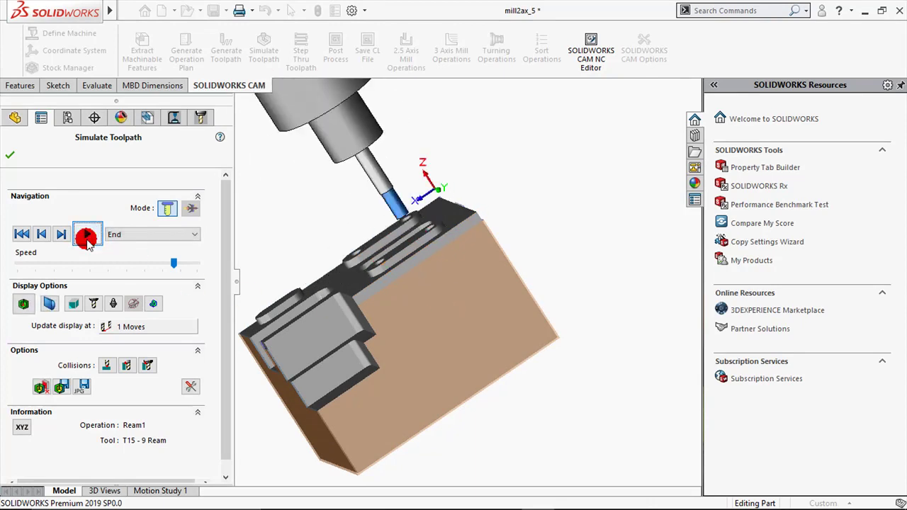
- Set the Drill1 8.7 mm jobber drill to 150 overall length and 130 holder protrusion
left_click(9, 155)
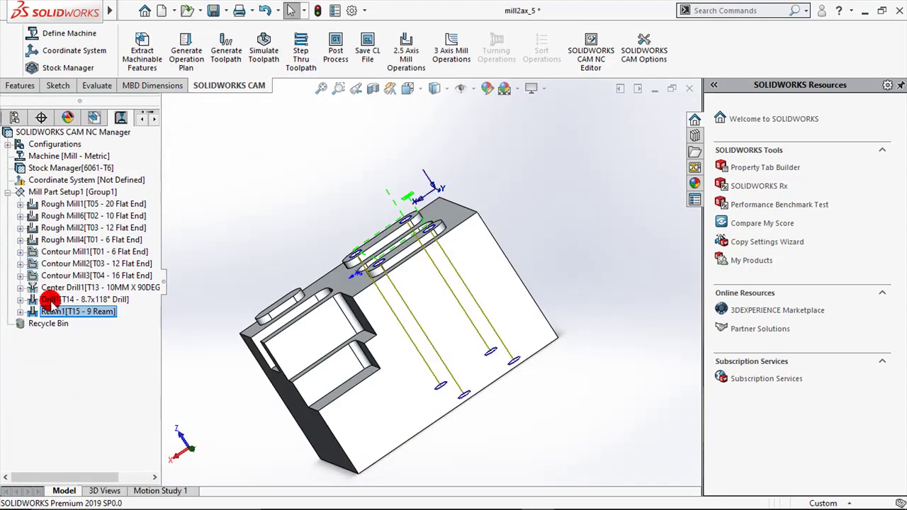
left_click(62, 311)
left_click(56, 300)
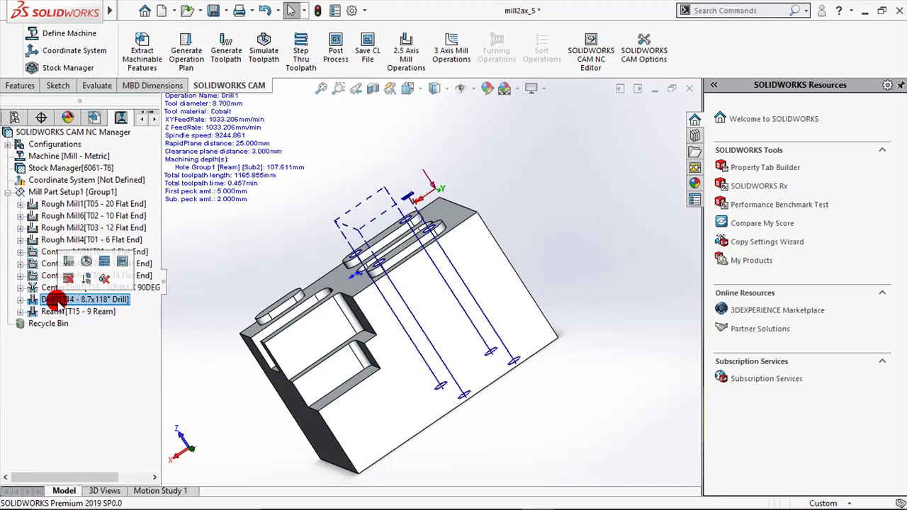
right_click(53, 301)
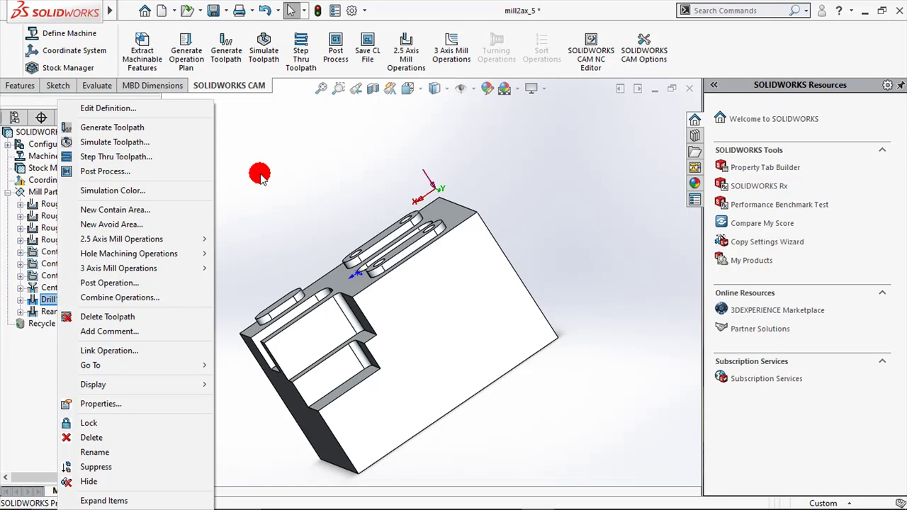
left_click(125, 110)
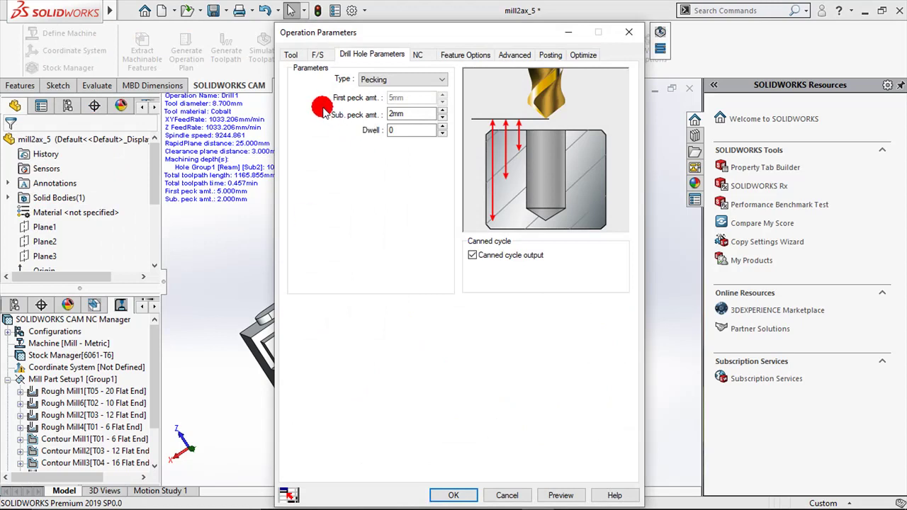
left_click(291, 55)
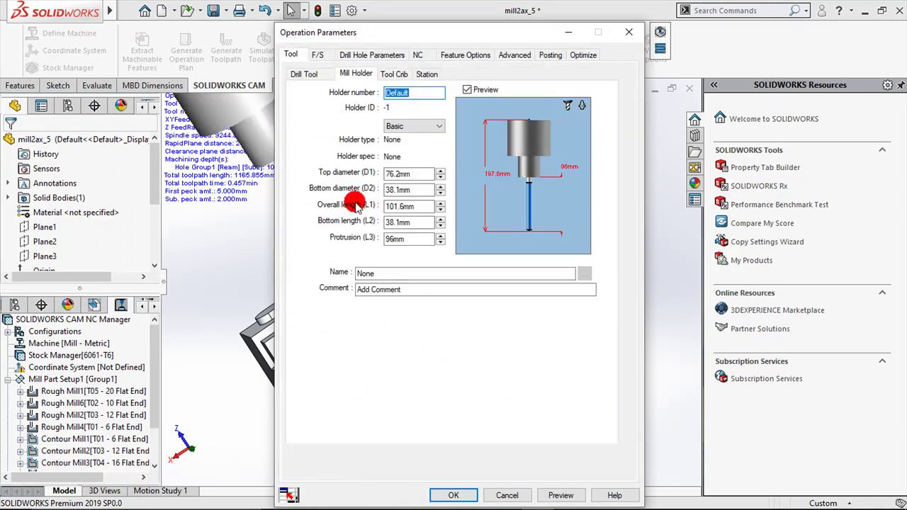
left_click(303, 75)
type("150")
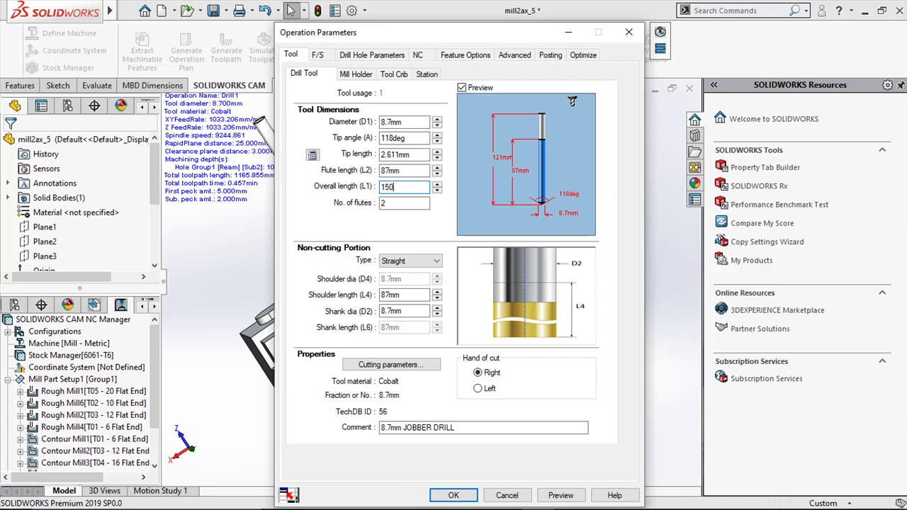
left_click(362, 75)
type("130")
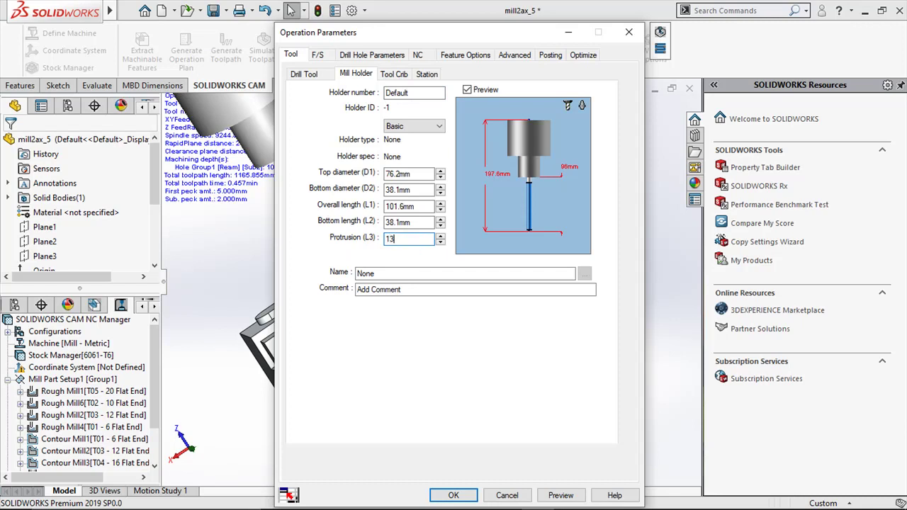
left_click(448, 492)
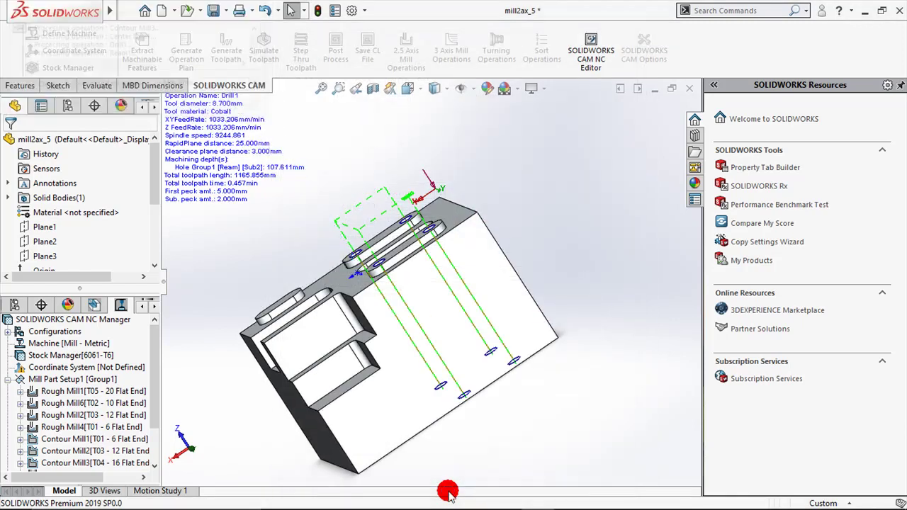
- Give the Ream1 9 mm reamer a 130 mm holder protrusion with 150 overall length
double_click(100, 316)
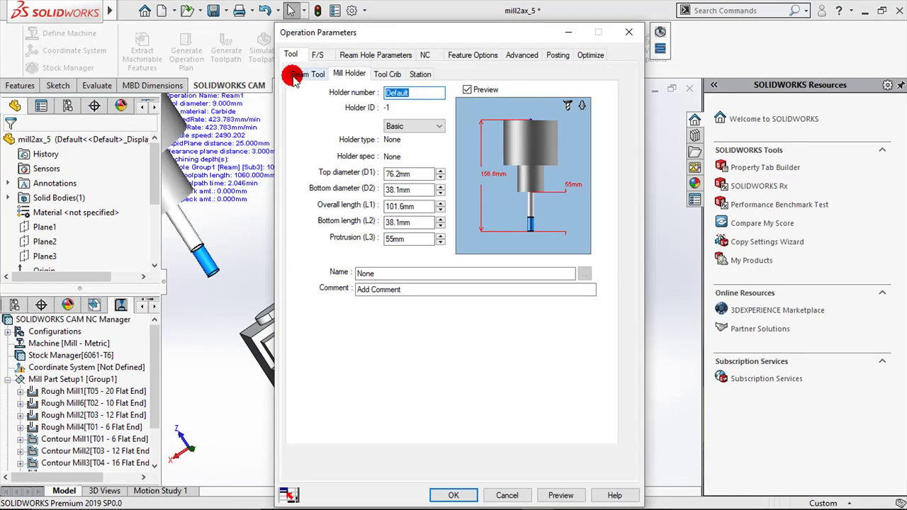
left_click(294, 78)
type("150")
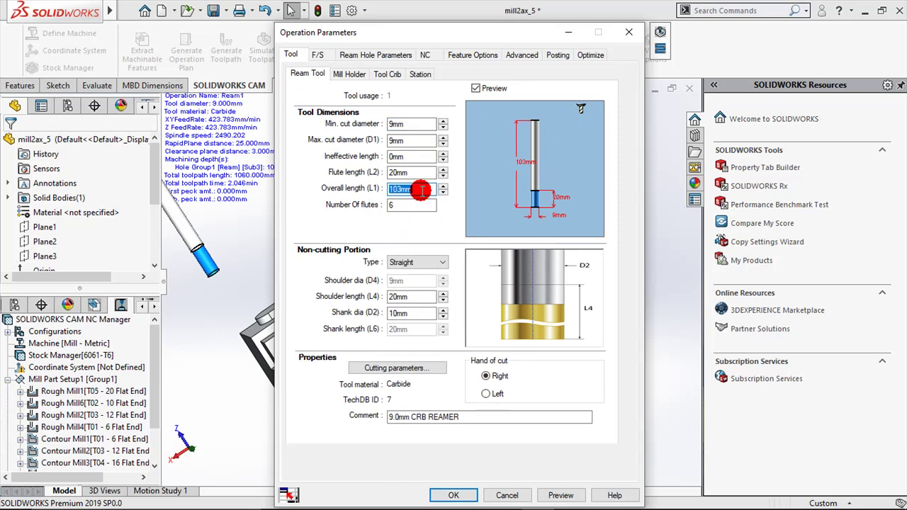
left_click(354, 75)
type("130")
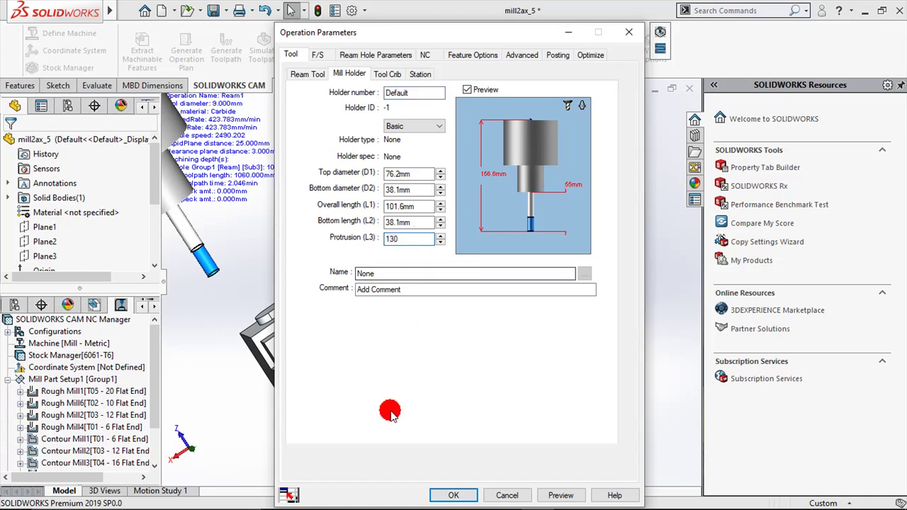
left_click(457, 495)
left_click(457, 495)
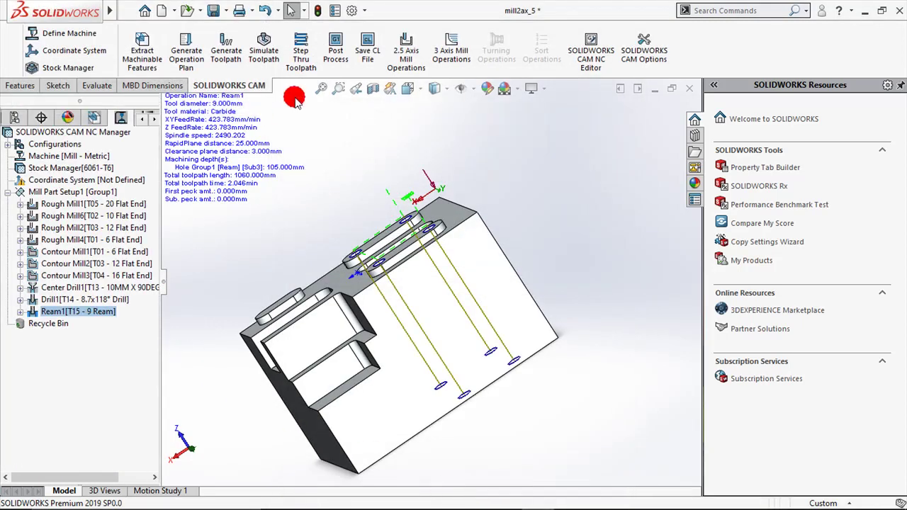
- Re-simulate all operations at maximum speed through the contour cuts into Ream1, then slow down
left_click(263, 46)
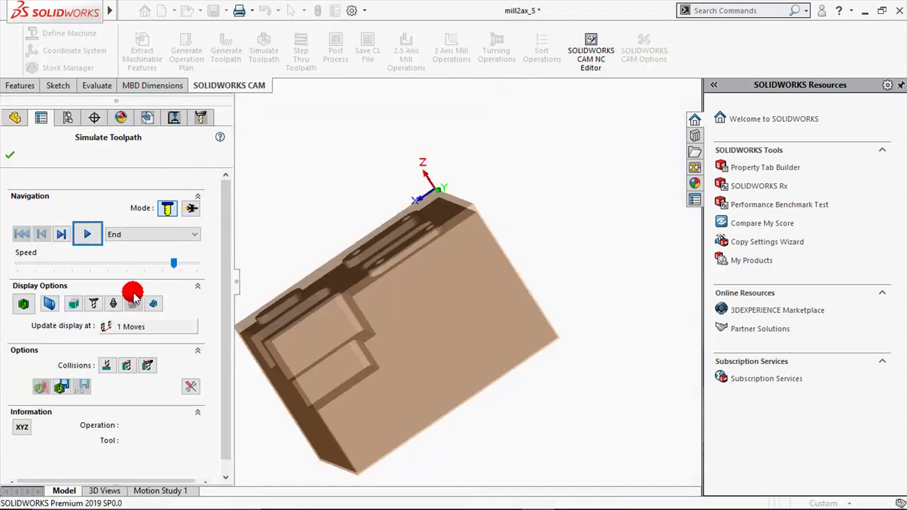
left_click(84, 234)
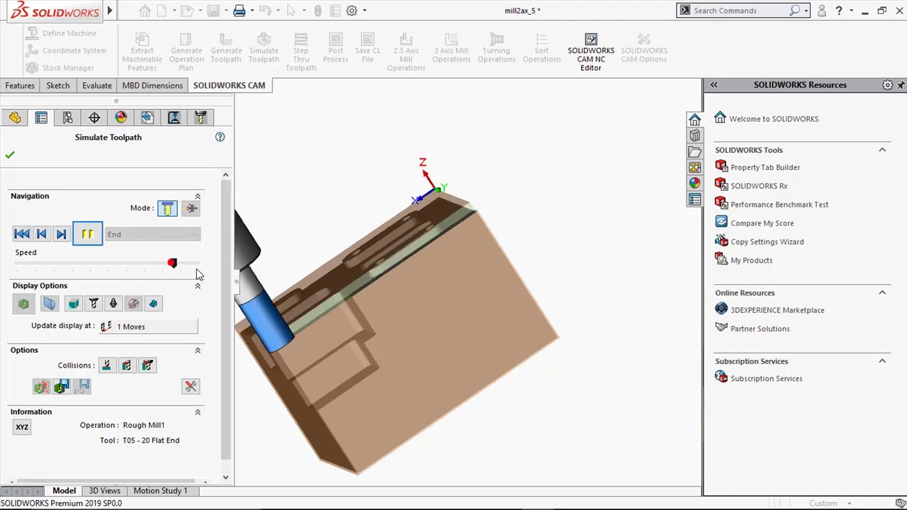
left_click_drag(172, 266, 195, 264)
left_click(91, 234)
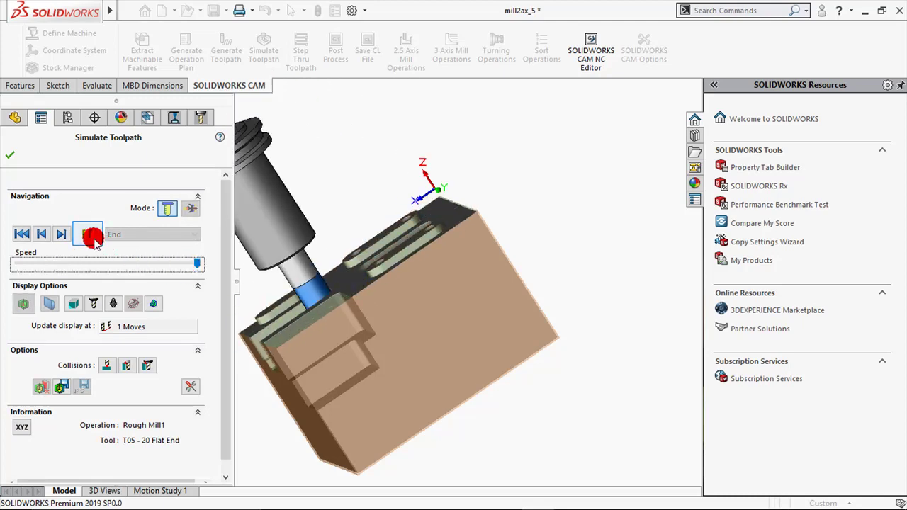
left_click(92, 237)
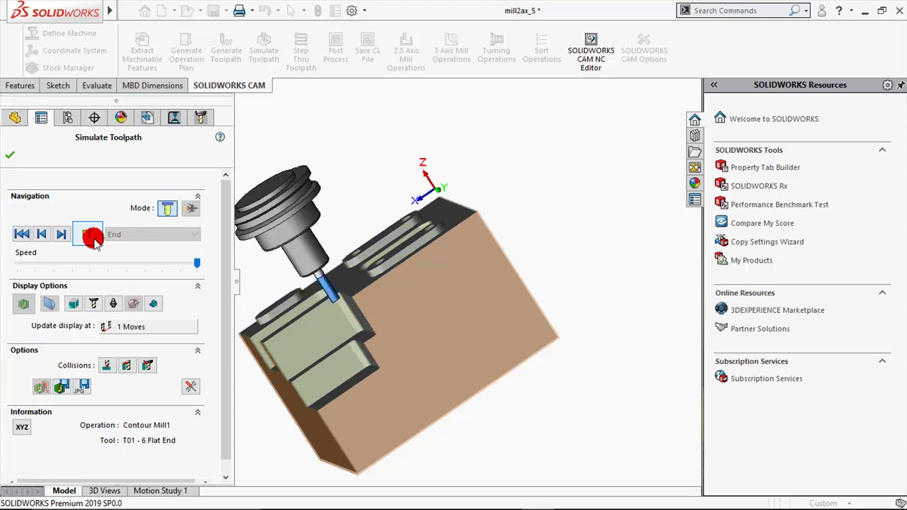
left_click(93, 237)
left_click(93, 238)
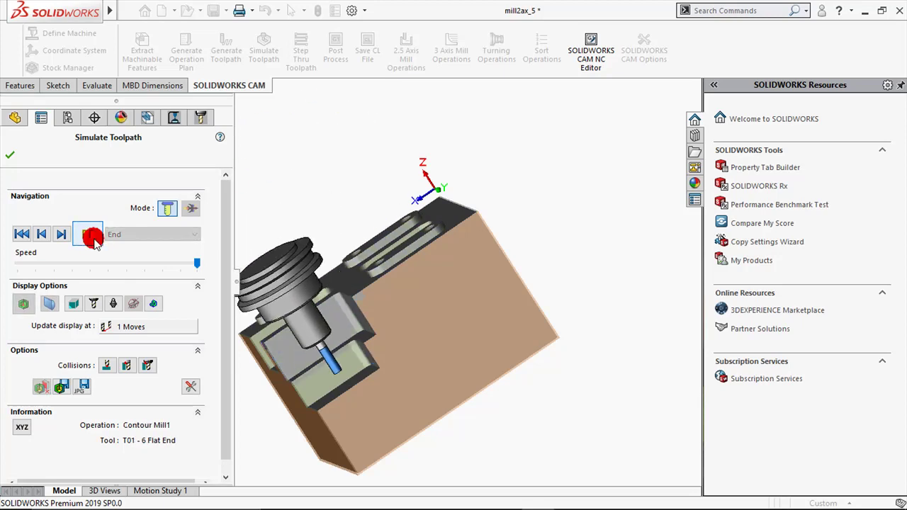
left_click(92, 237)
left_click(92, 238)
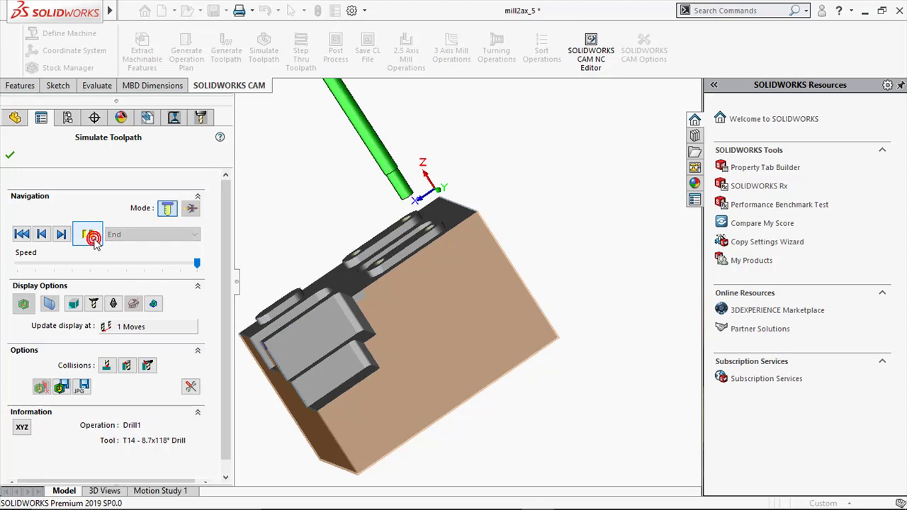
left_click(92, 237)
left_click(195, 265)
left_click_drag(190, 265, 164, 264)
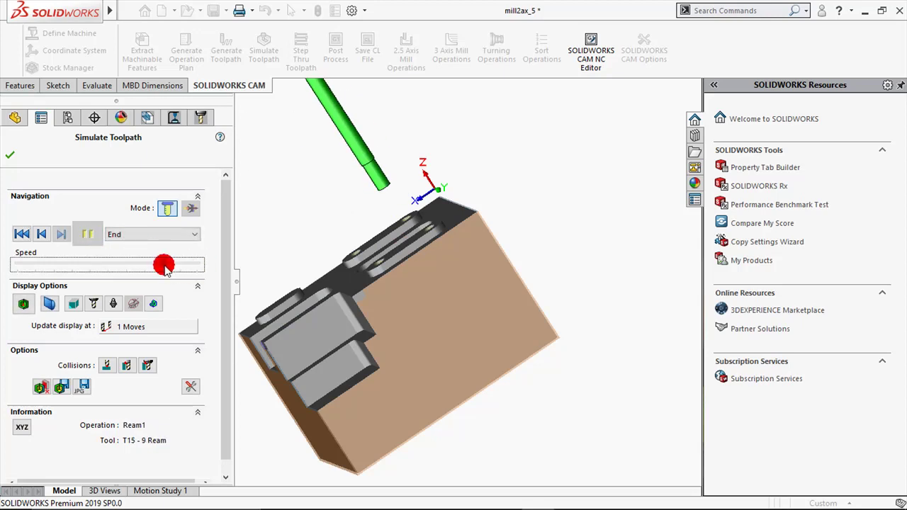
left_click(82, 233)
left_click(83, 234)
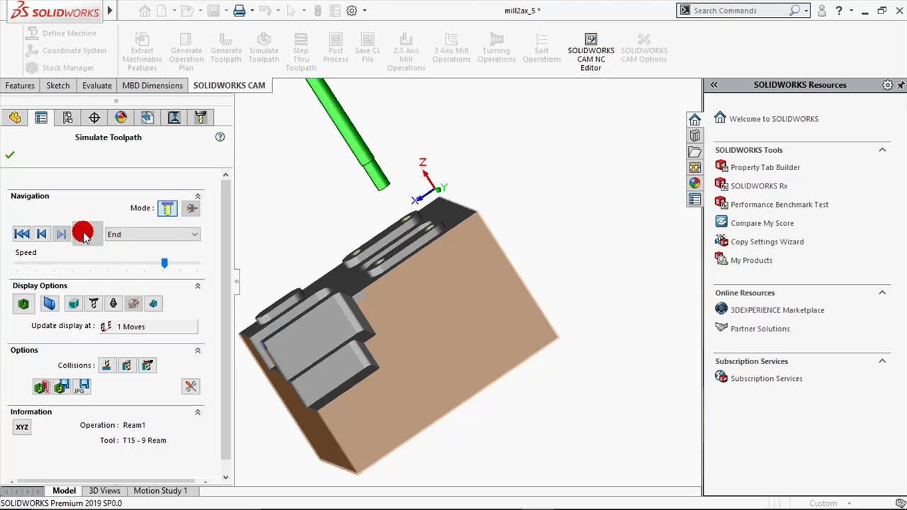
- Step back through the Ream1 moves to review the lengthened reamer and its full holder
left_click(41, 234)
left_click(41, 233)
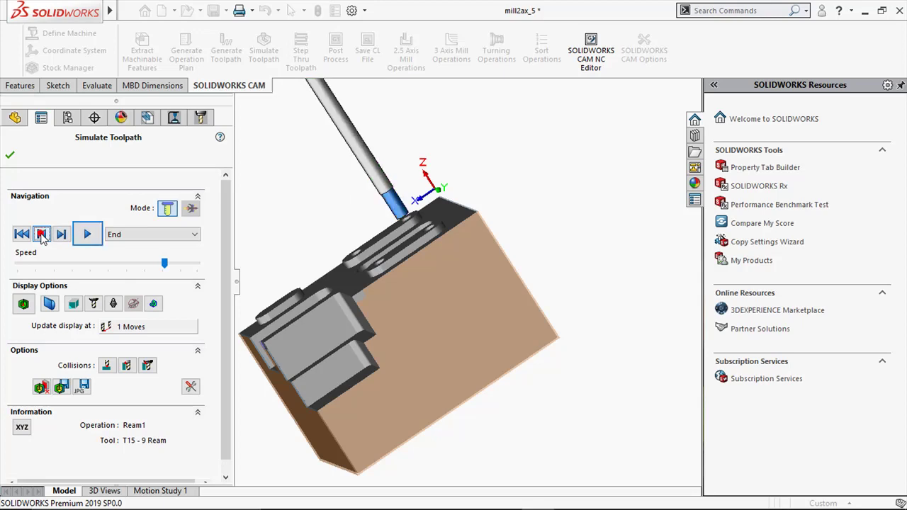
left_click(40, 233)
left_click(40, 234)
left_click(40, 234)
left_click(87, 235)
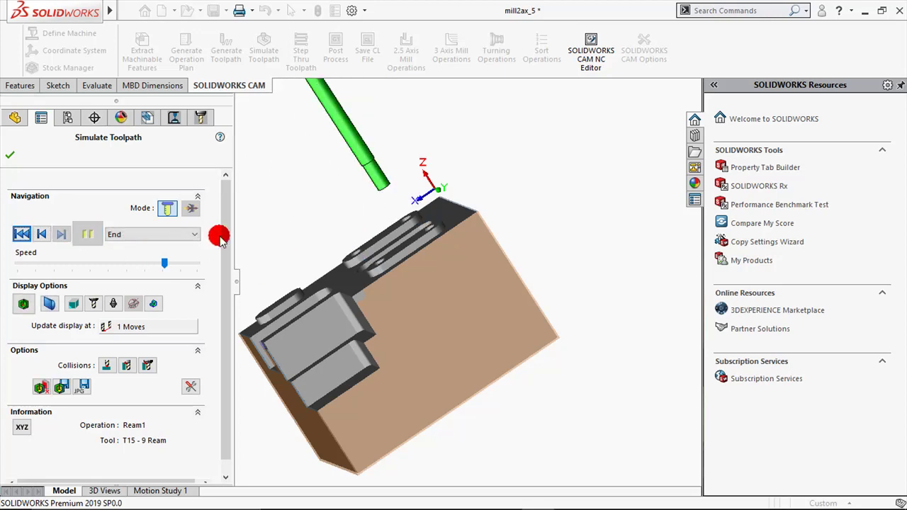
left_click(41, 235)
left_click(40, 234)
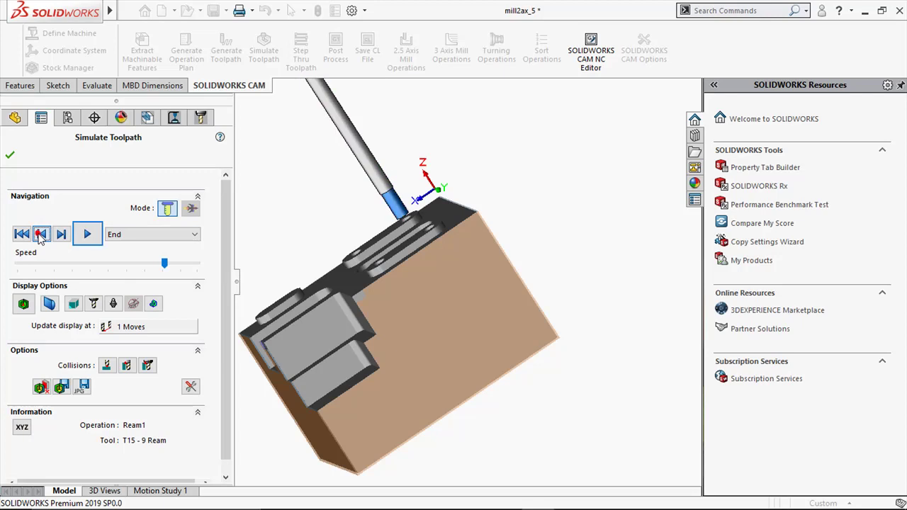
left_click(41, 234)
left_click(41, 234)
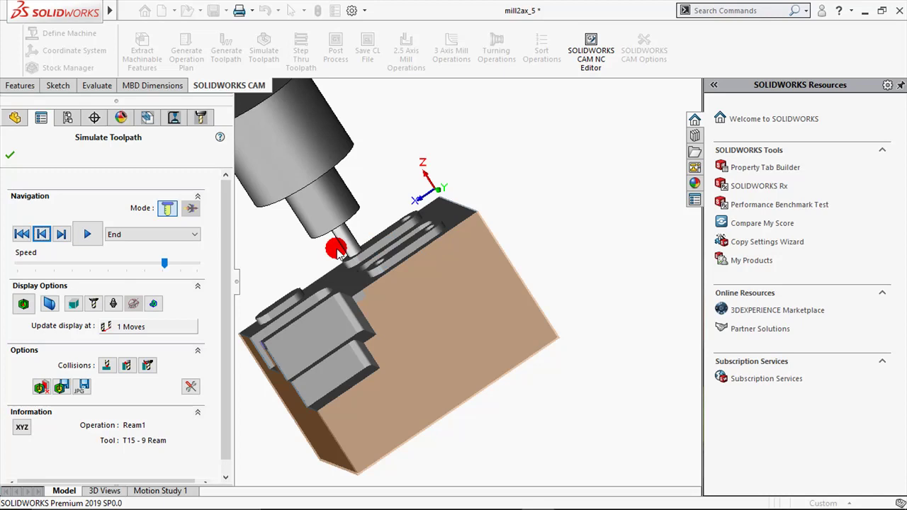
mouse_move(350, 253)
middle_mouse_down()
mouse_move(413, 216)
mouse_move(385, 248)
middle_mouse_up()
- Post-process all operations into the NC file mill2ax_5 on drive D:
left_click(10, 154)
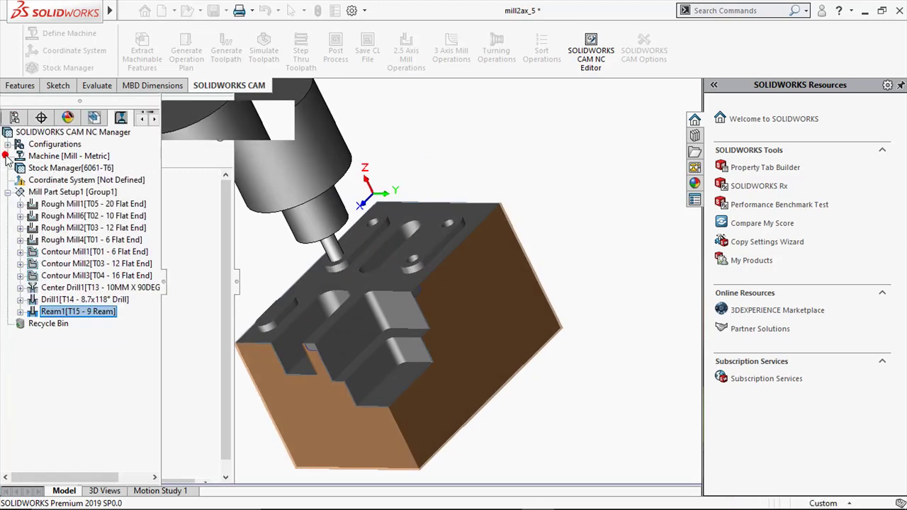
left_click(333, 55)
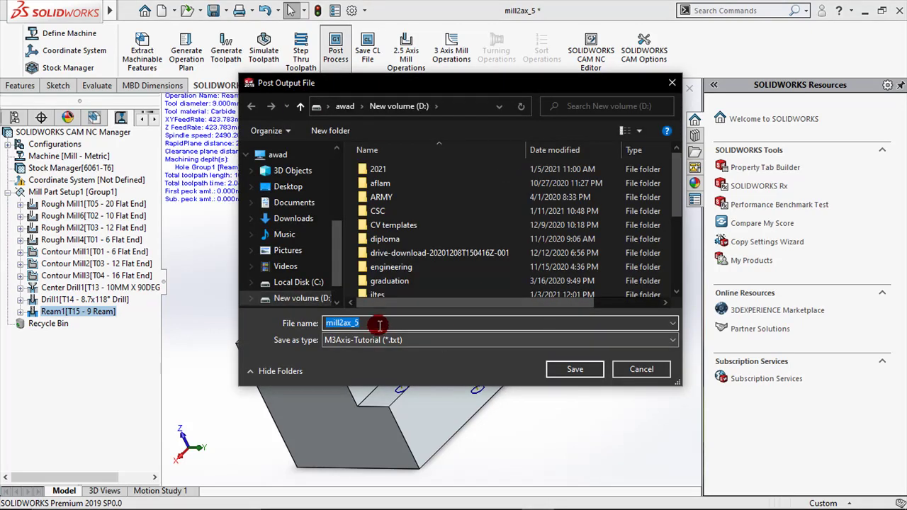
left_click(561, 372)
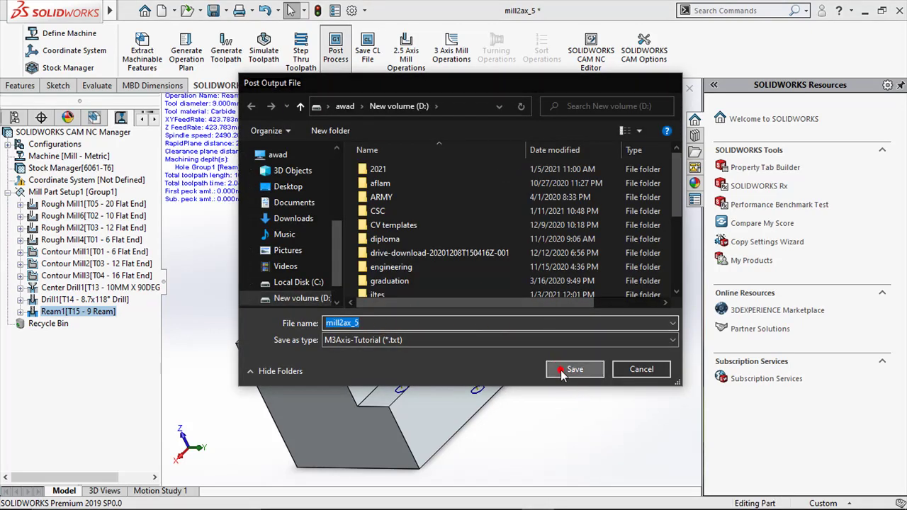
left_click(83, 228)
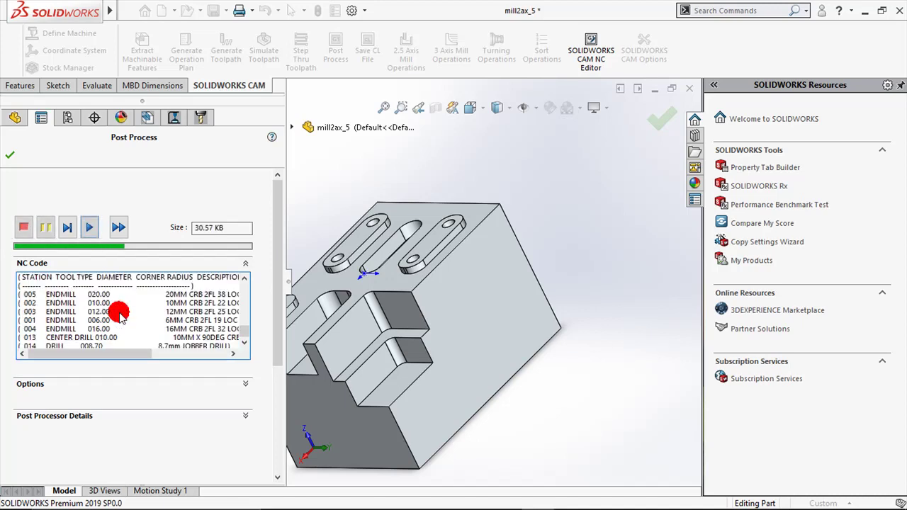
left_click(10, 158)
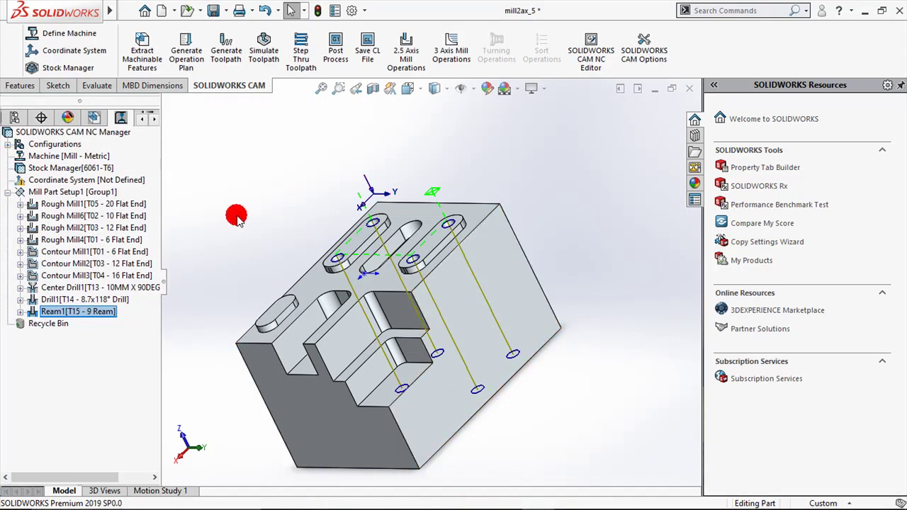
- Orbit the model to view the toolpaths on the top face
middle_click_drag(237, 216, 247, 177)
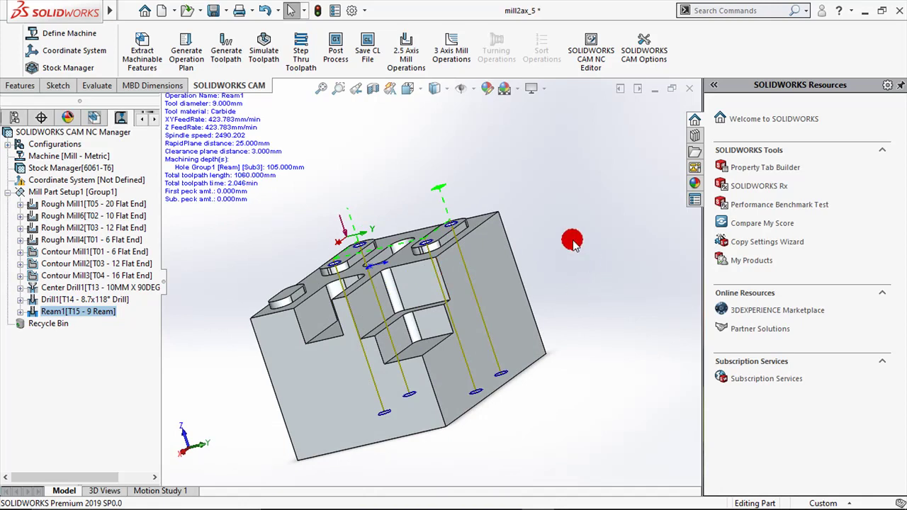
middle_click_drag(598, 287, 587, 270)
mouse_move(589, 362)
middle_mouse_down()
mouse_move(549, 386)
mouse_move(560, 384)
middle_mouse_up()
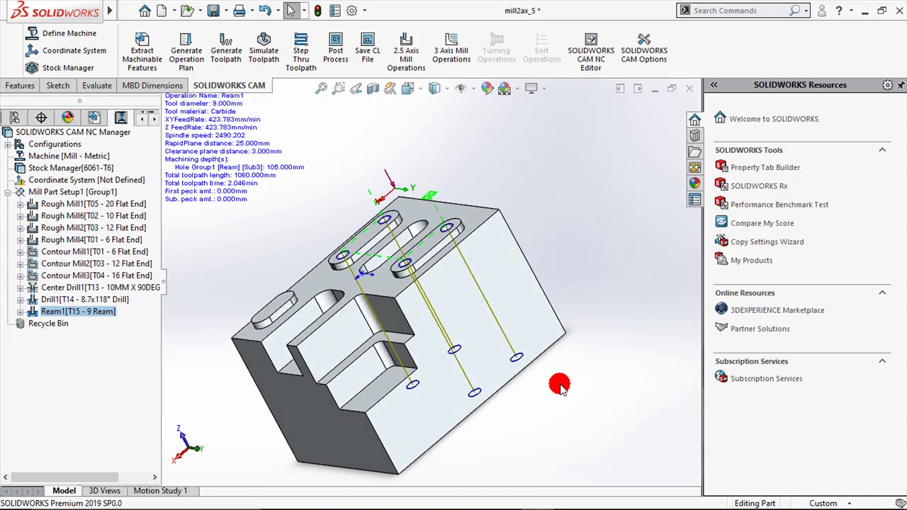